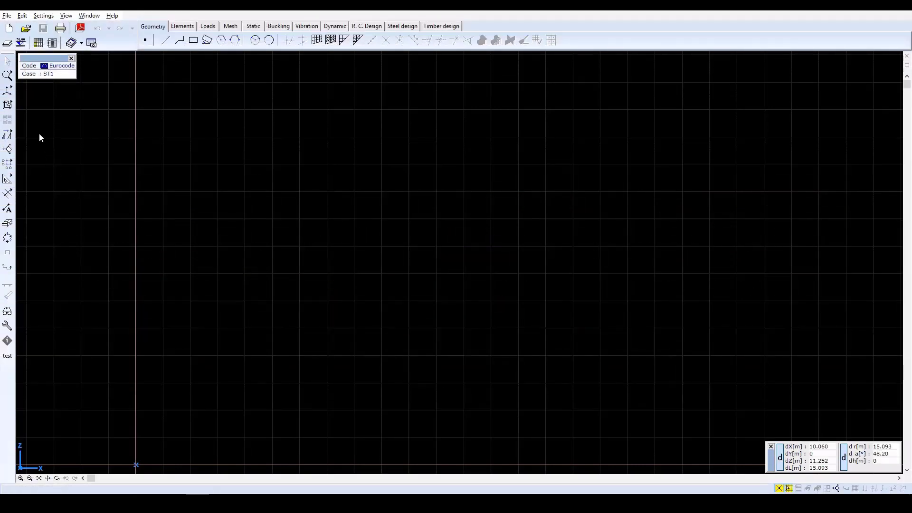
Step: Create a new model named Frame using the Eurocode design code, starting in top view
left_click(8, 28)
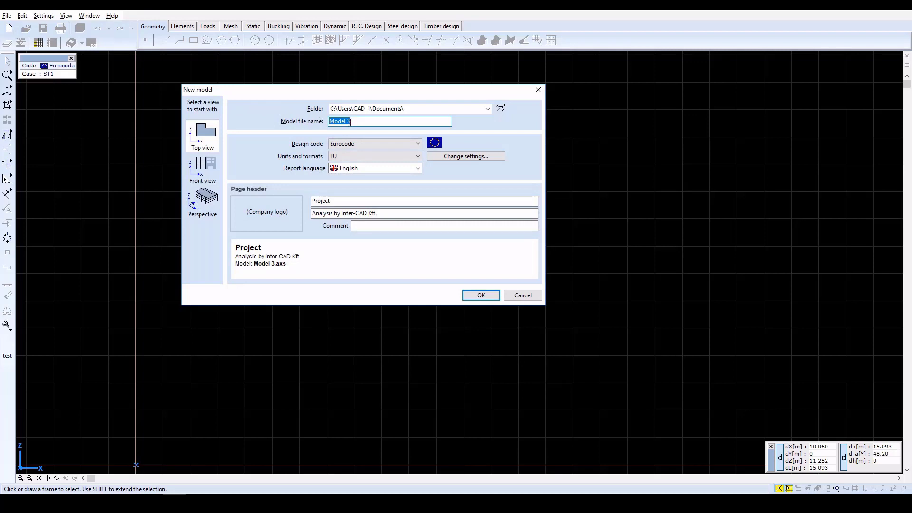
type("Frame")
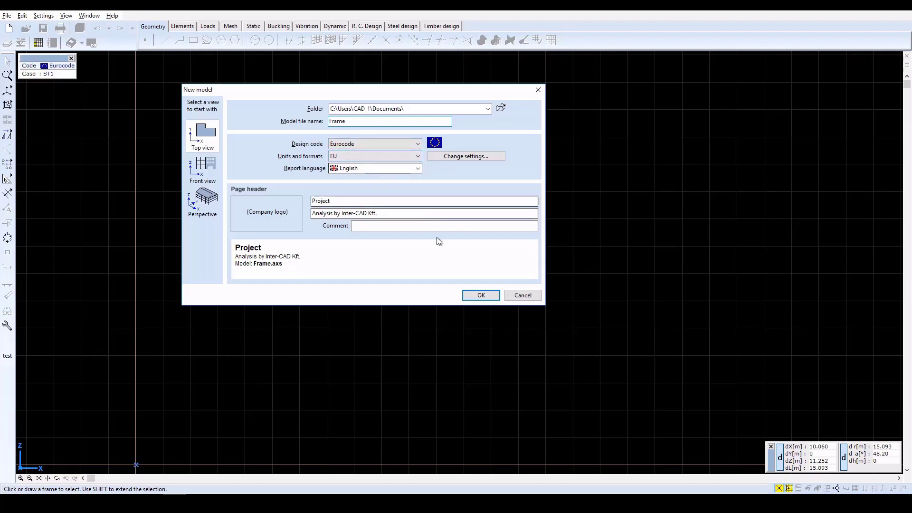
left_click(480, 295)
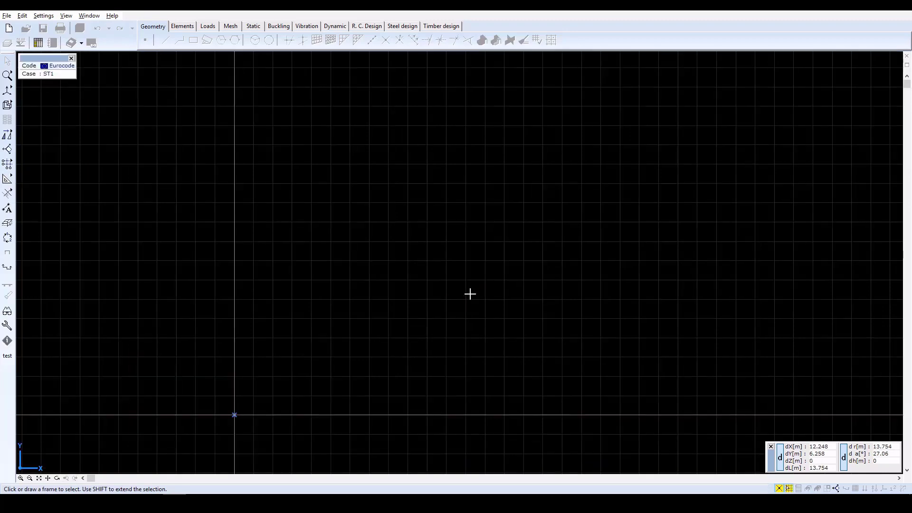
Step: Start drawing columns directly, with an HE 280 A cross-section from the European wide flange beams and Eurocode S 235 steel
left_click(185, 26)
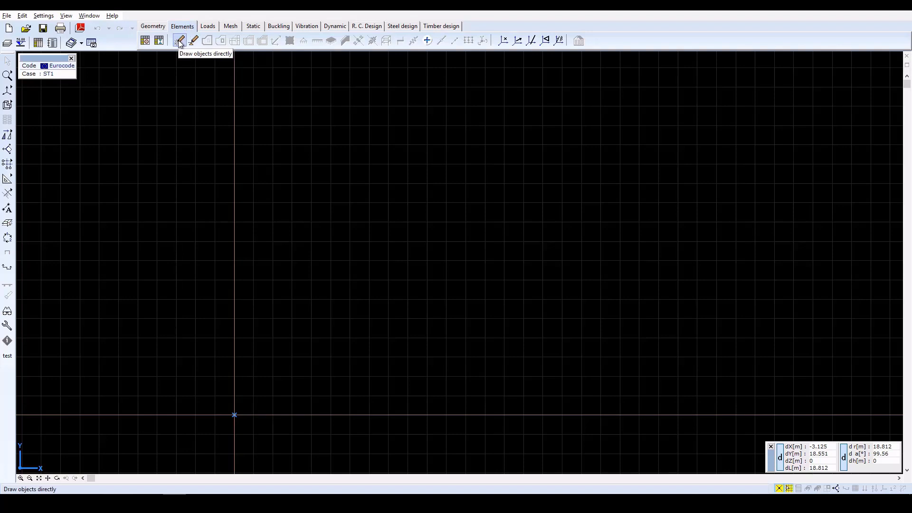
left_click(179, 41)
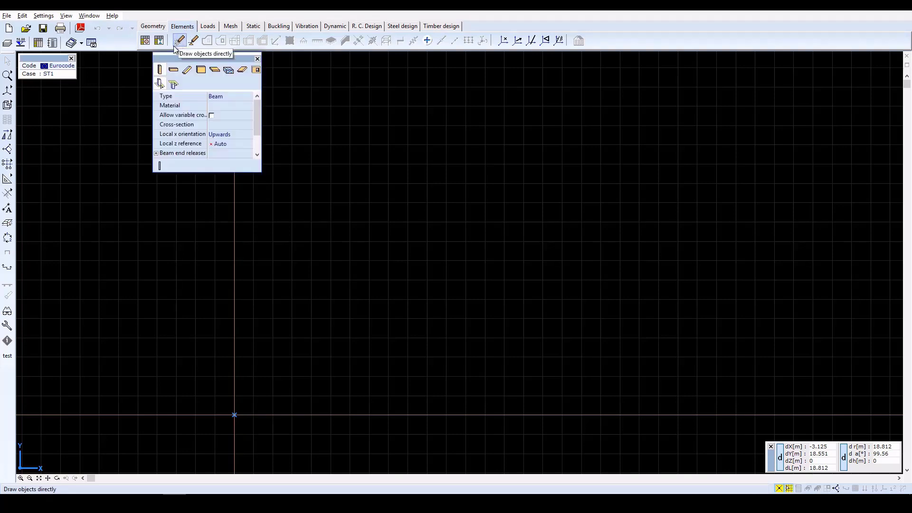
left_click(160, 69)
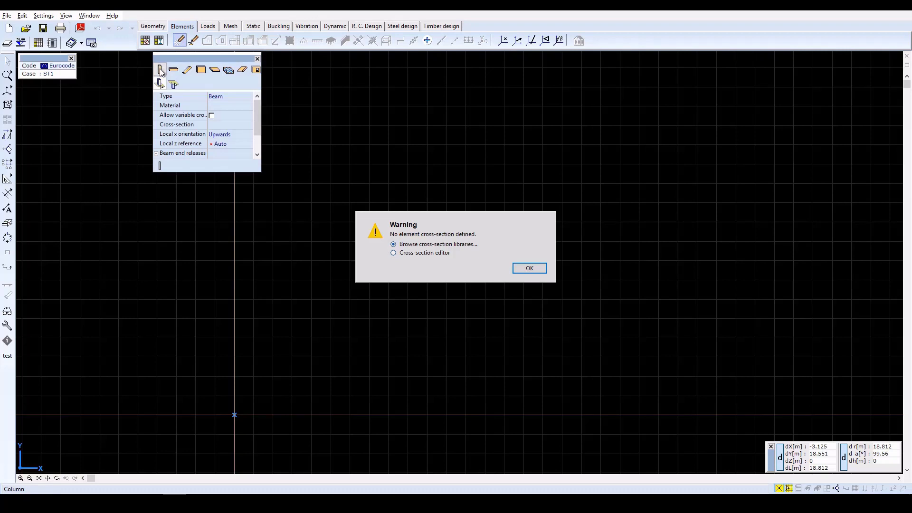
left_click(530, 268)
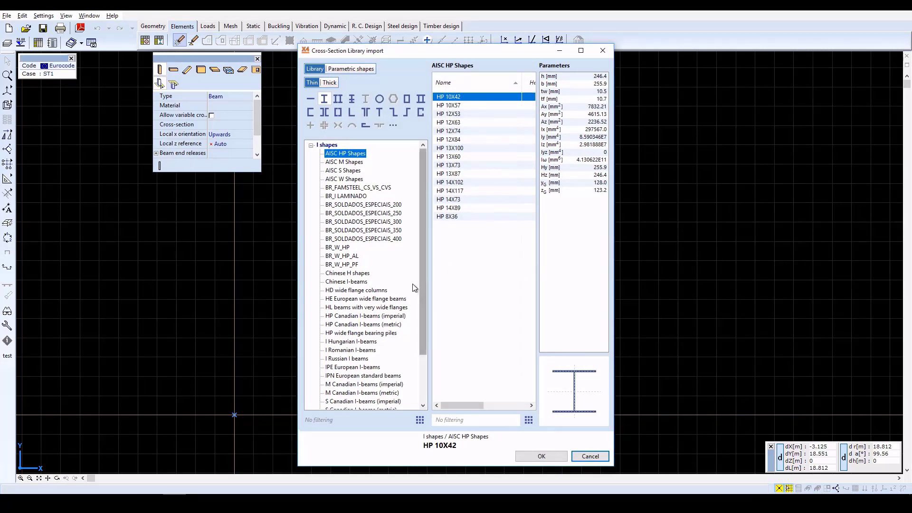
left_click(383, 300)
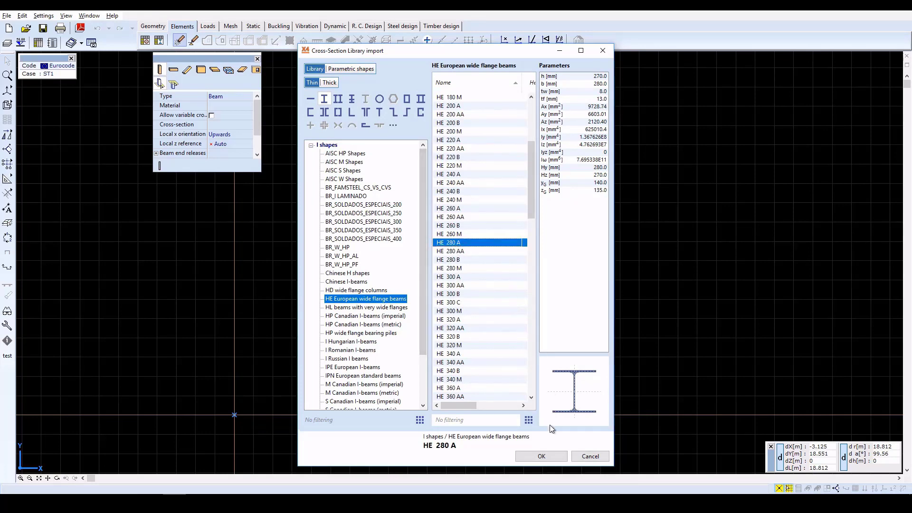
left_click(542, 457)
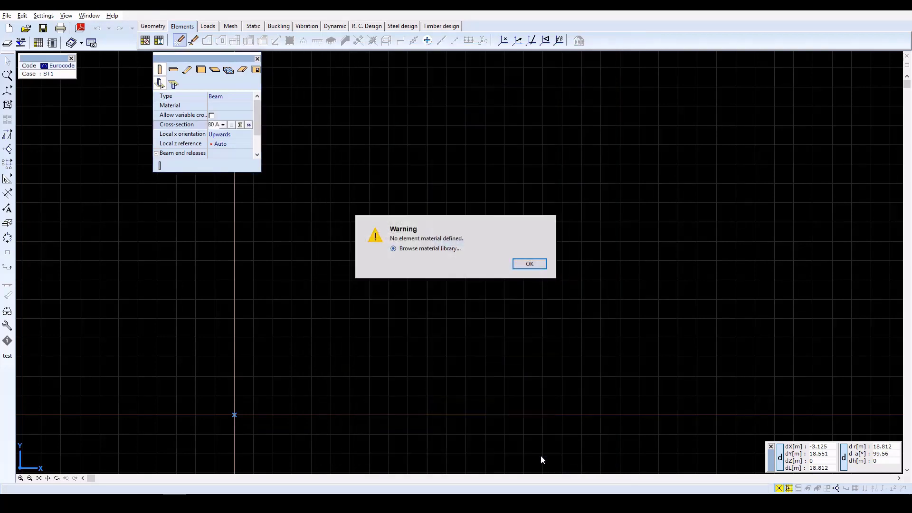
left_click(530, 264)
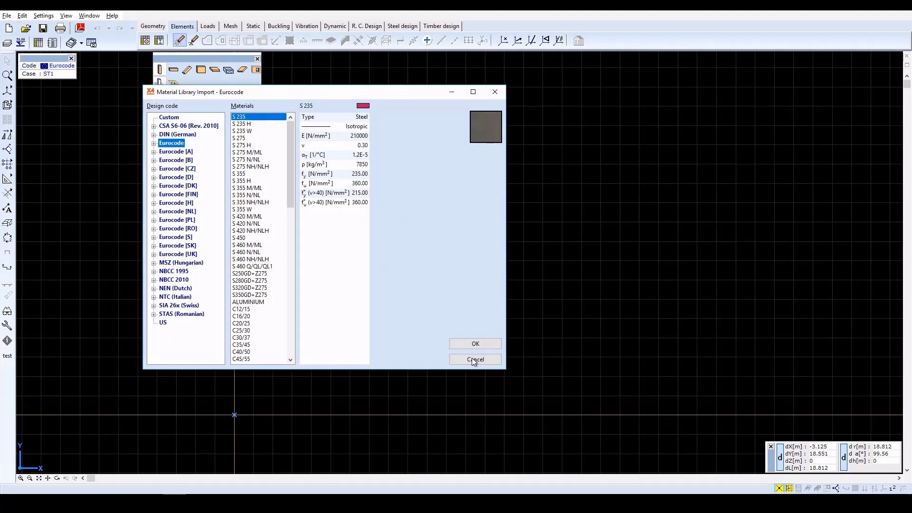
left_click(476, 344)
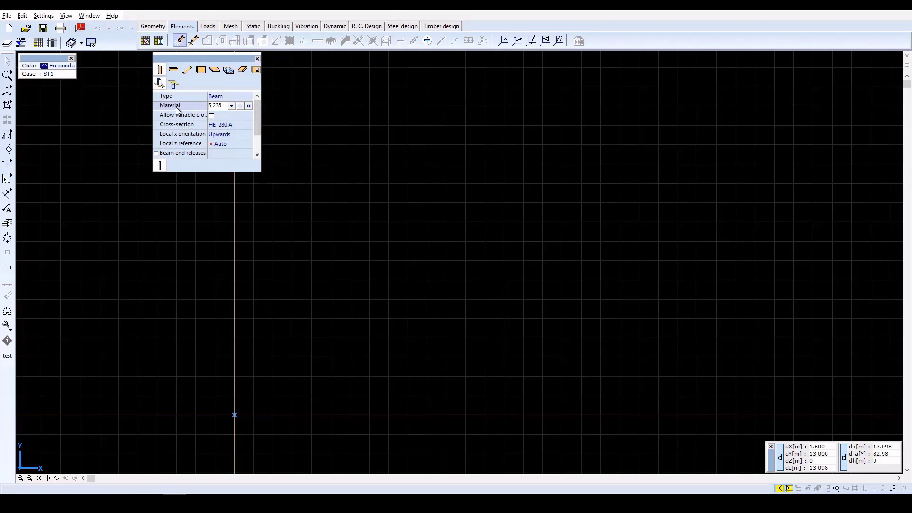
Step: Set the column height to 3.5 m and activate column placement
left_click(256, 151)
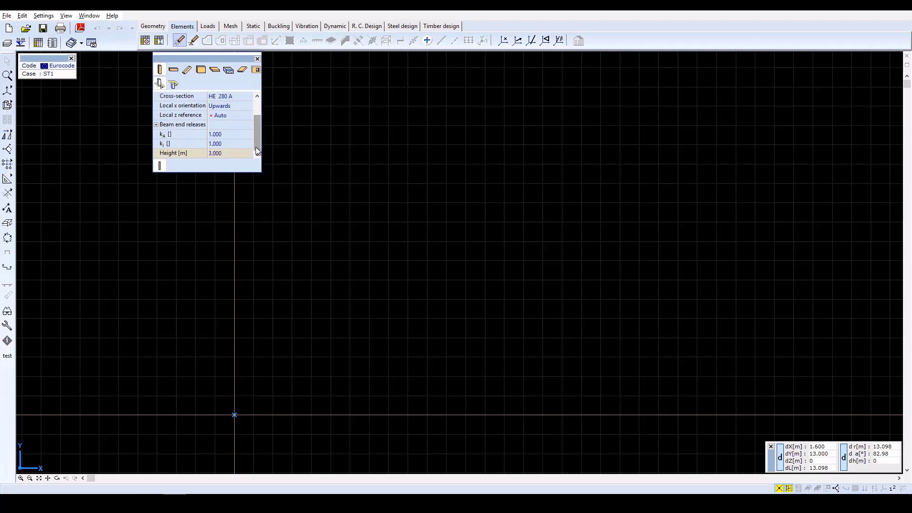
left_click(220, 153)
type("3.5")
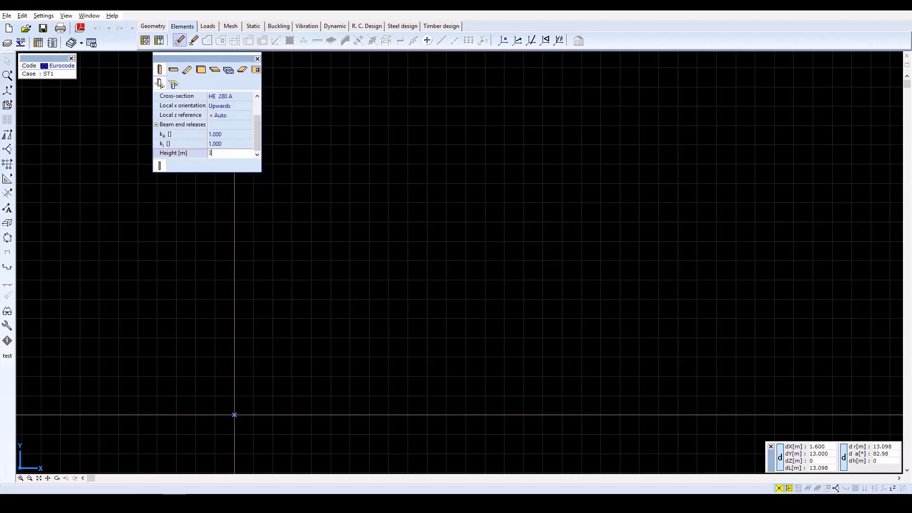
key("Return")
left_click(161, 69)
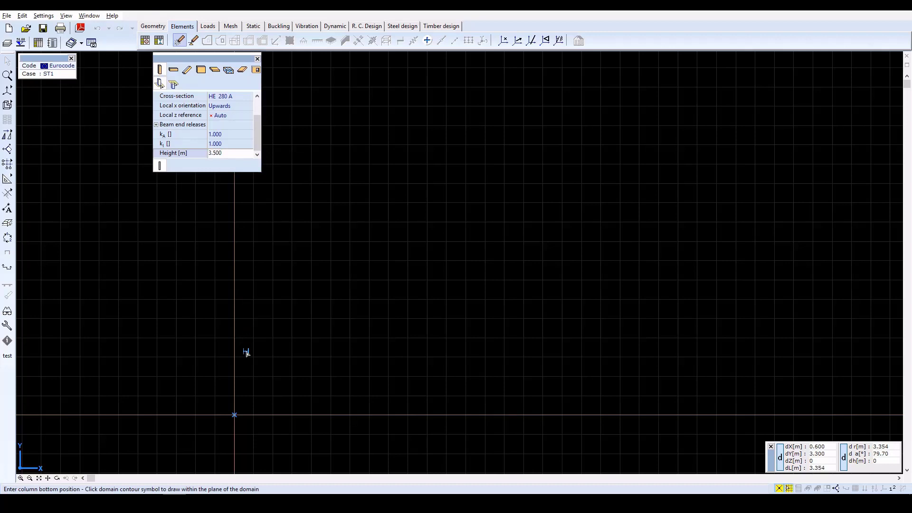
Step: Place six columns from the origin in three rows 5 m apart in Y, with two columns 6 m apart in X per row
left_click(235, 416)
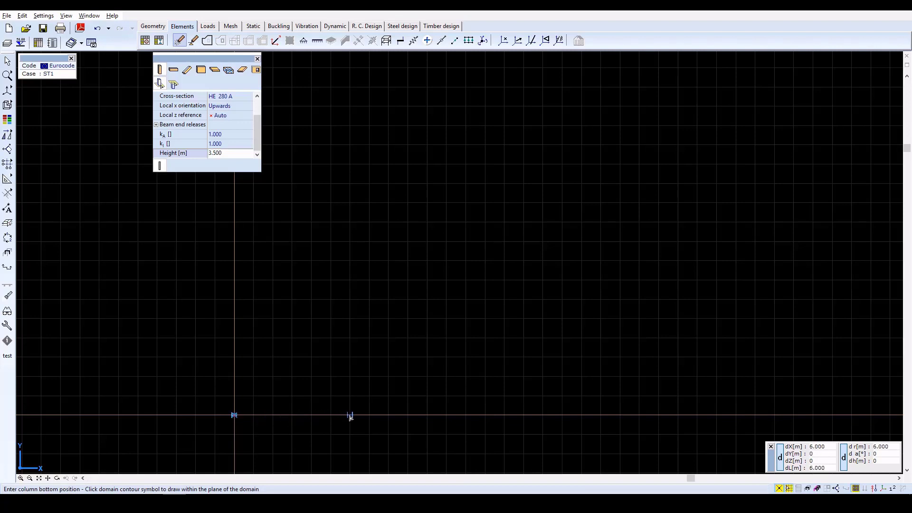
left_click(350, 416)
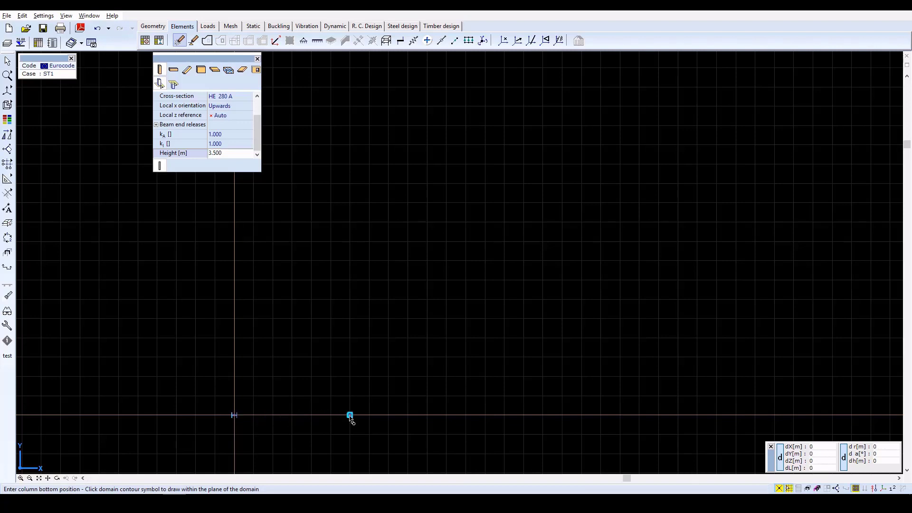
left_click(234, 320)
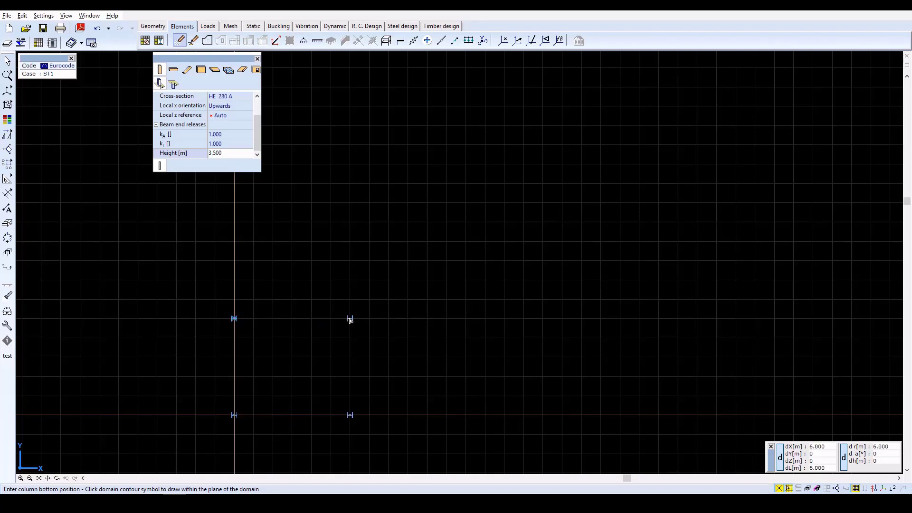
left_click(350, 319)
left_click(234, 222)
left_click(351, 223)
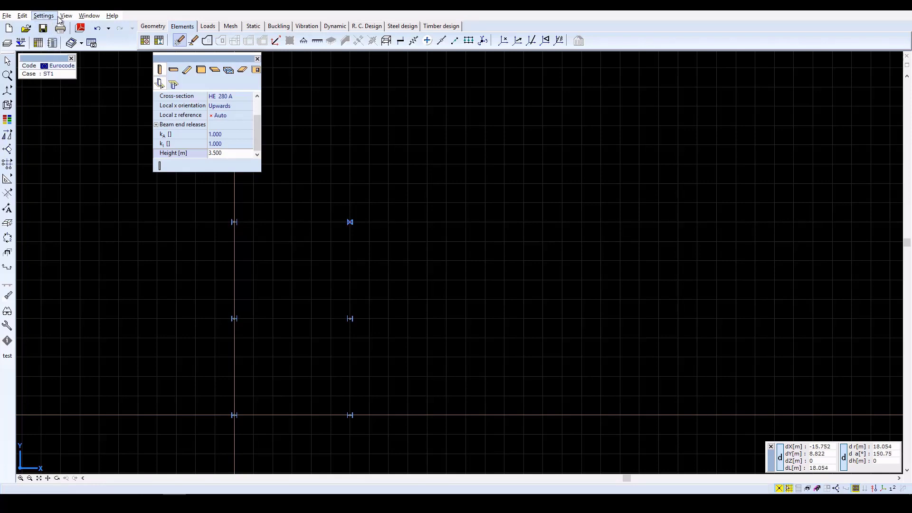
Step: Switch to the perspective view and set its rotation about the horizontal axis to 15°
mouse_move(7, 91)
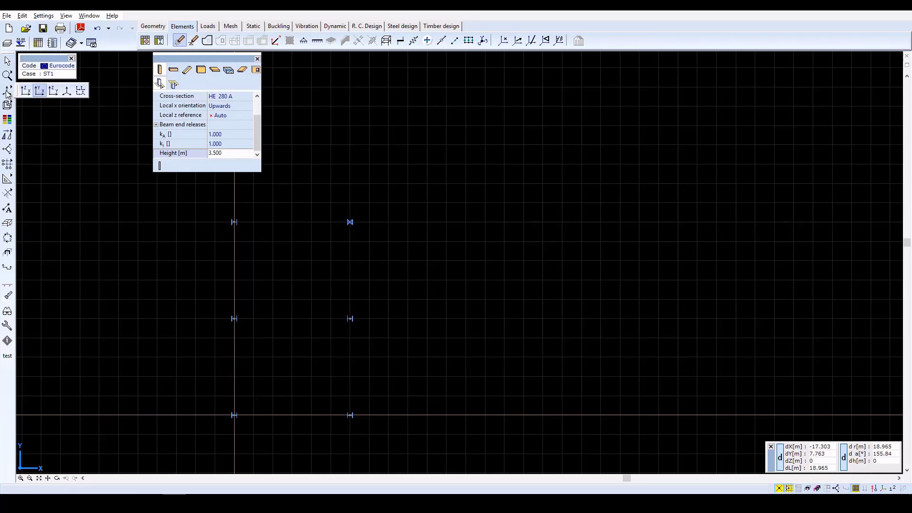
left_click(65, 90)
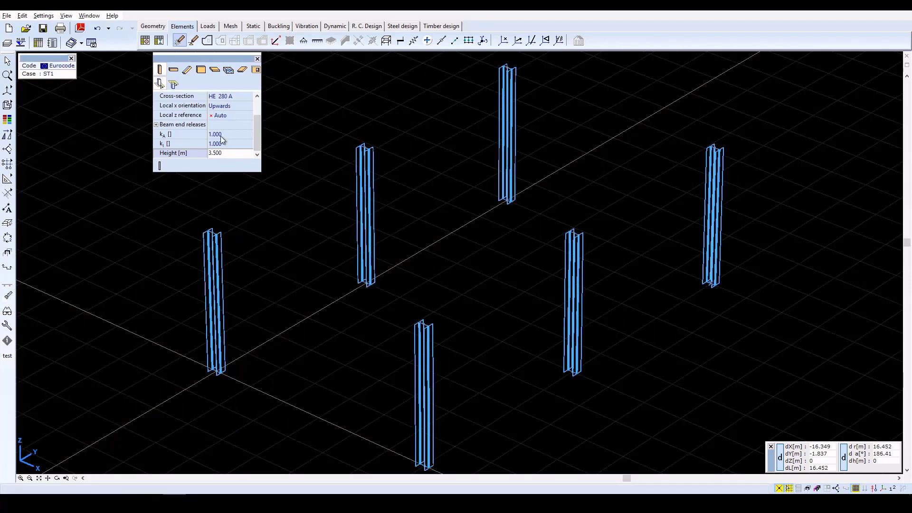
left_click(89, 16)
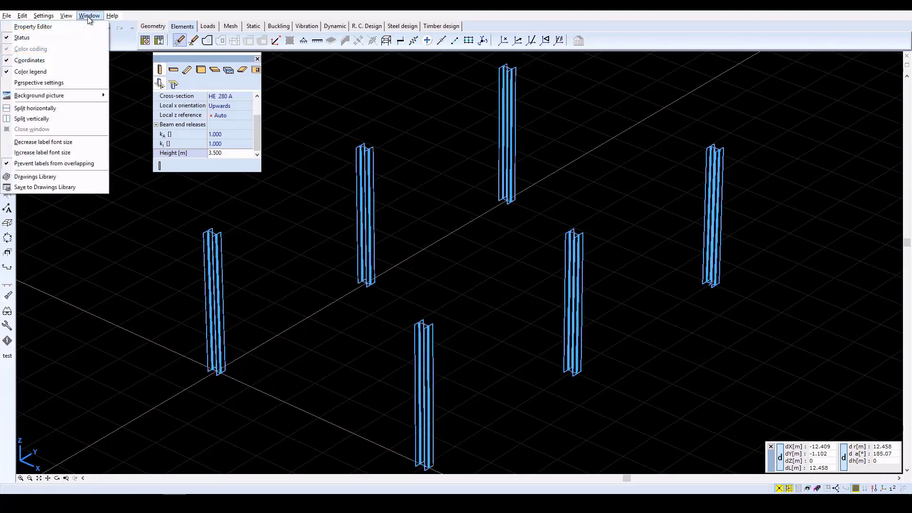
left_click(53, 84)
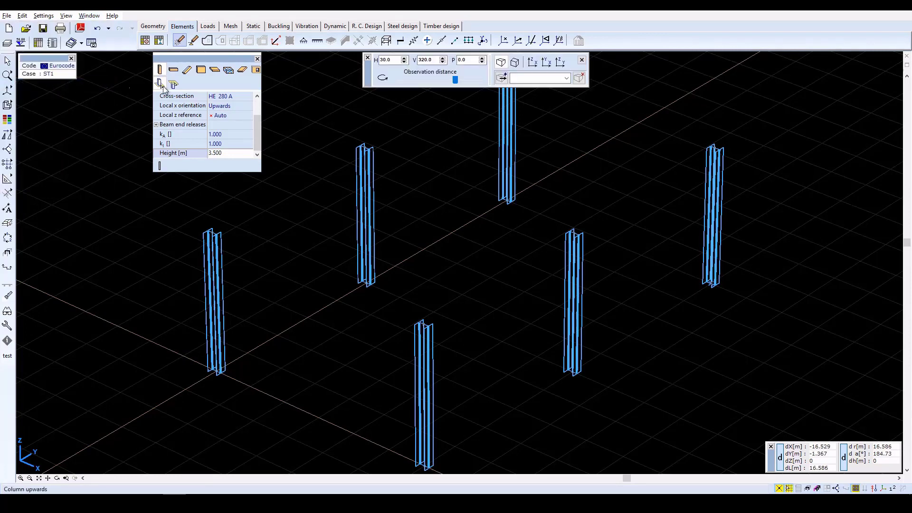
double_click(383, 58)
type("15")
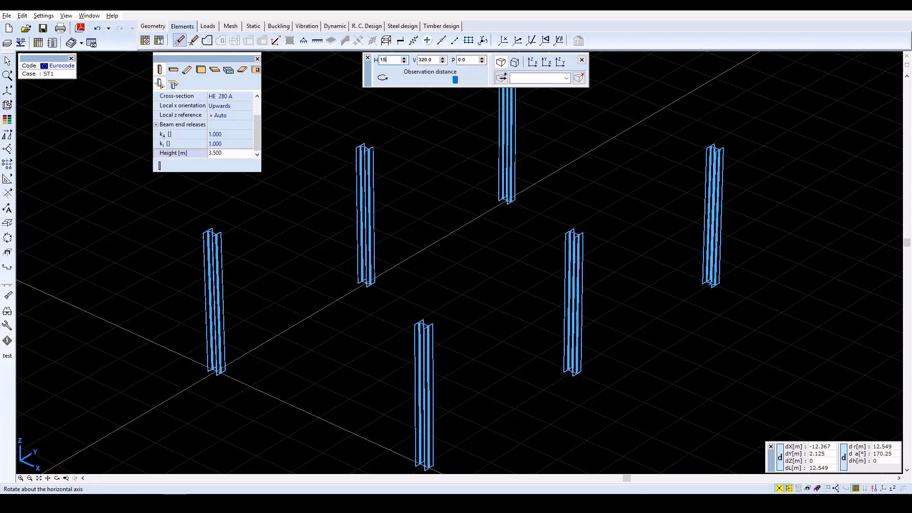
key("Tab")
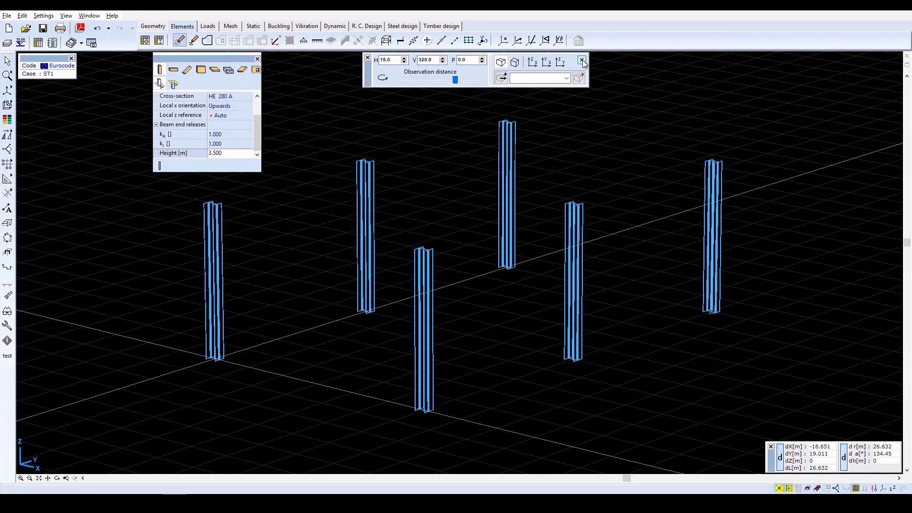
left_click(582, 60)
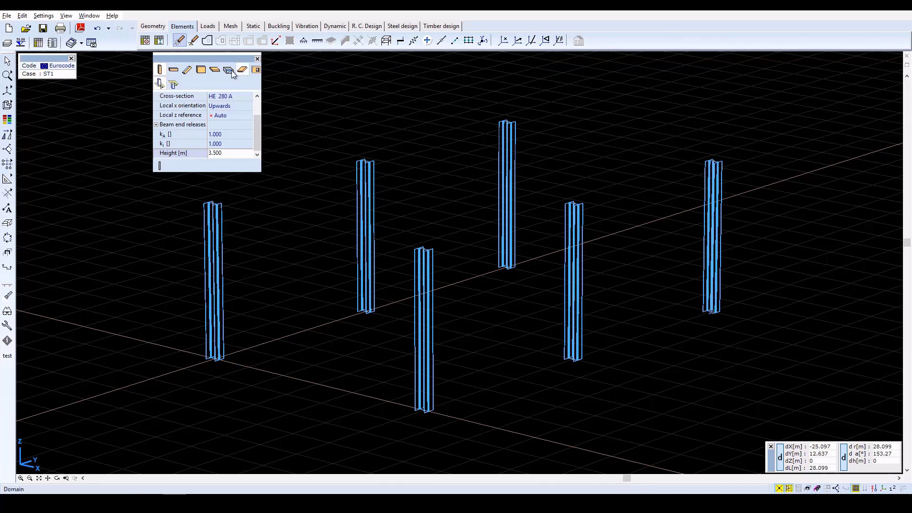
Step: Start drawing horizontal beams with an IPE 400 cross-section imported from the IPE European I-beams library
left_click(175, 70)
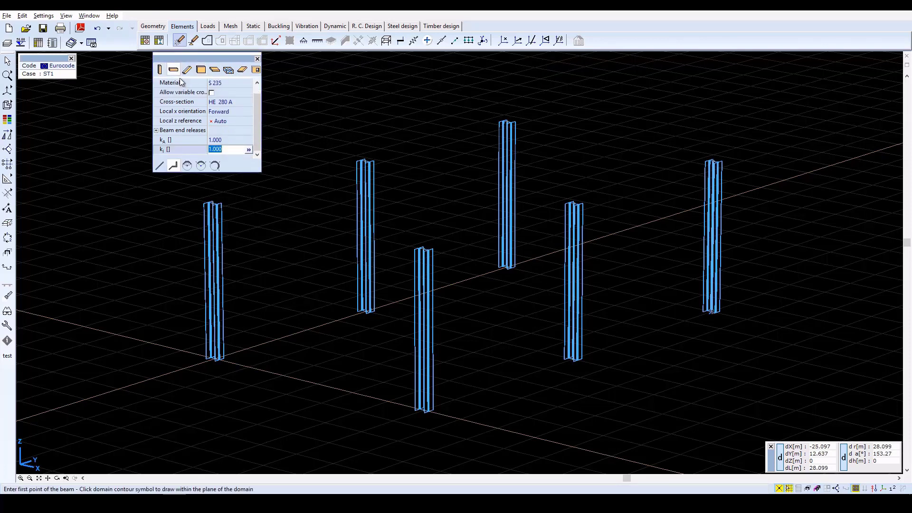
left_click(228, 103)
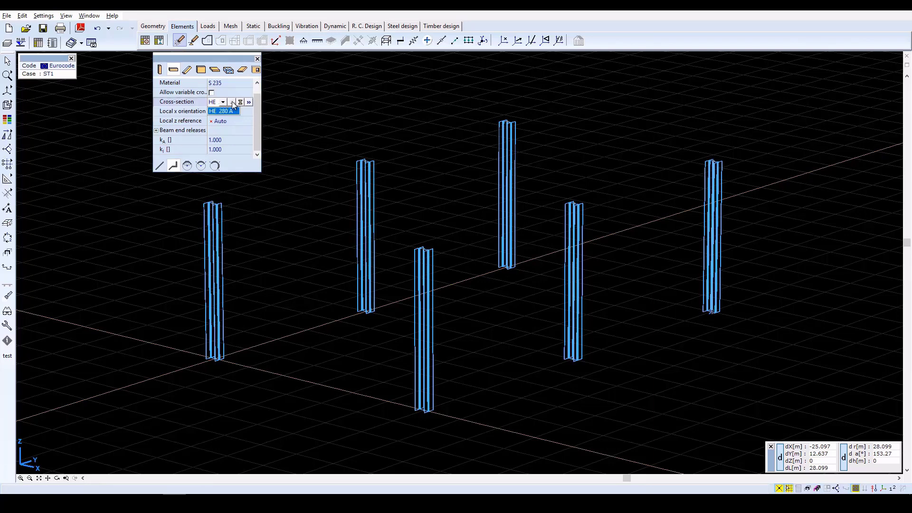
left_click(233, 102)
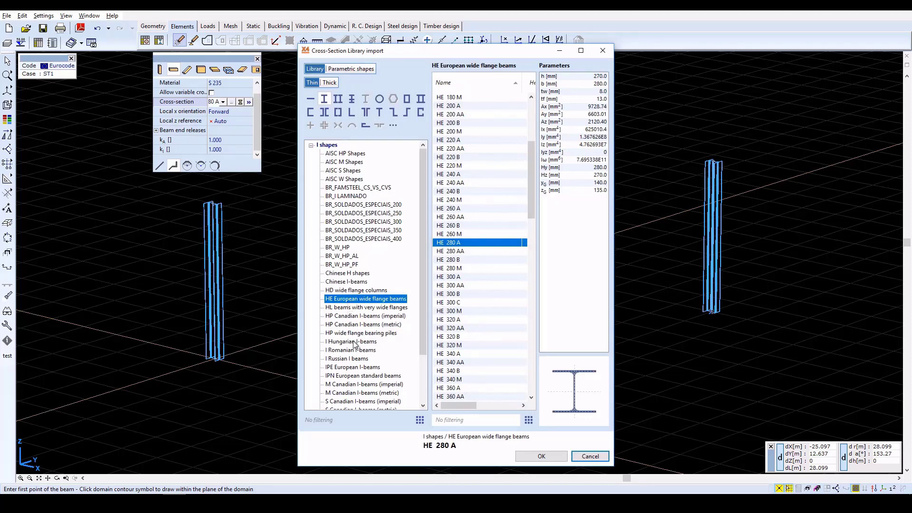
left_click(354, 367)
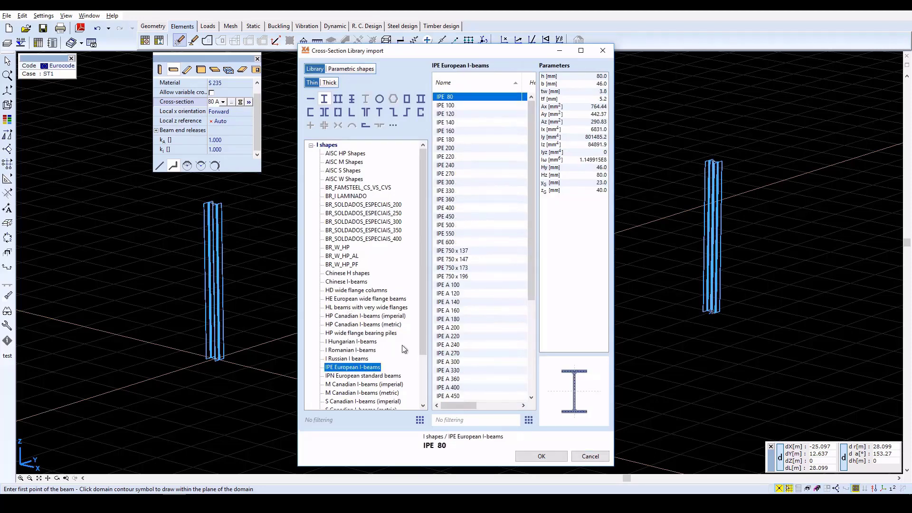
left_click(446, 209)
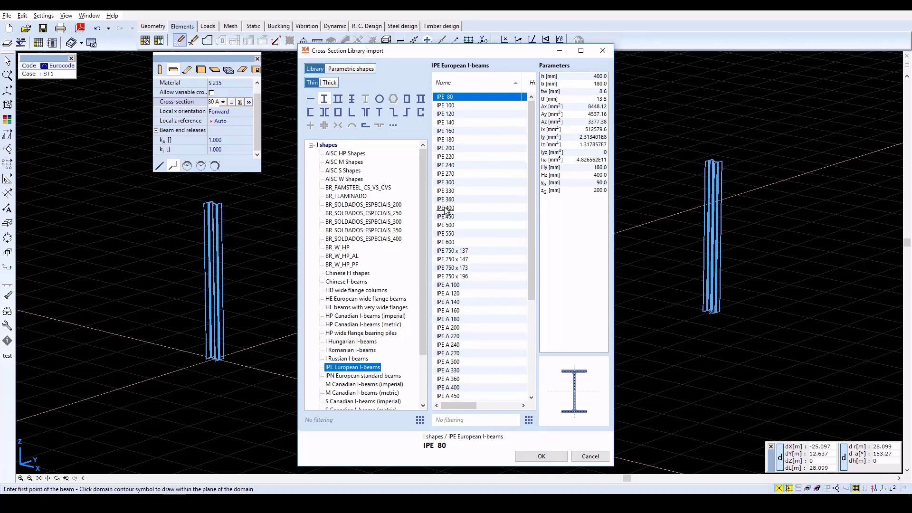
left_click(549, 457)
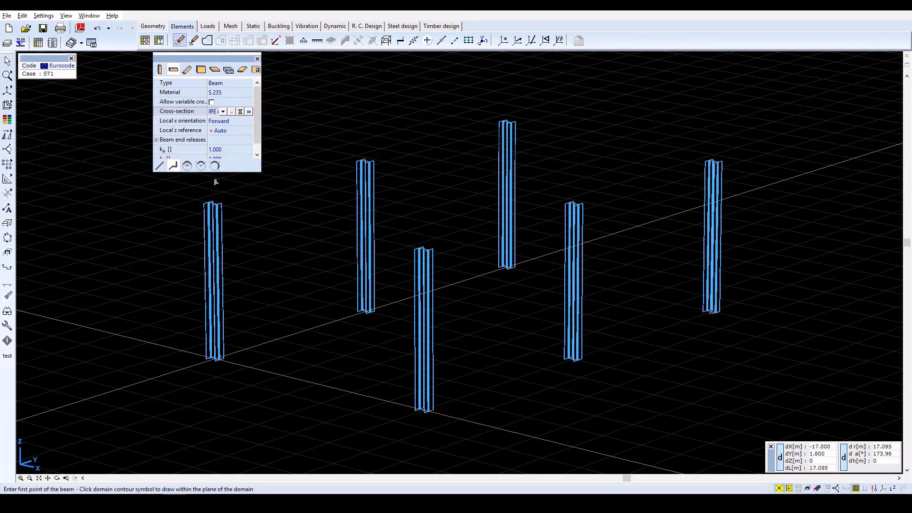
Step: Draw the IPE 400 perimeter beams through the tops of all six columns as a closed loop, starting above the origin
left_click(215, 208)
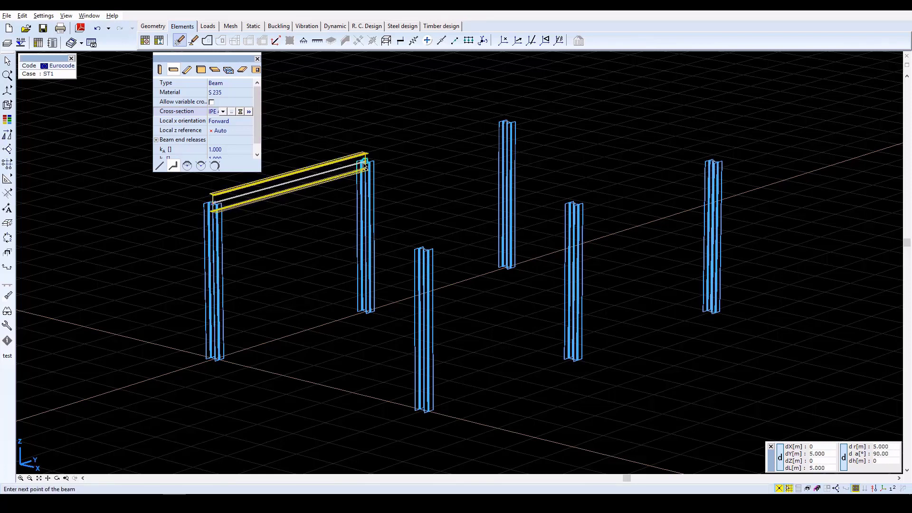
left_click(366, 164)
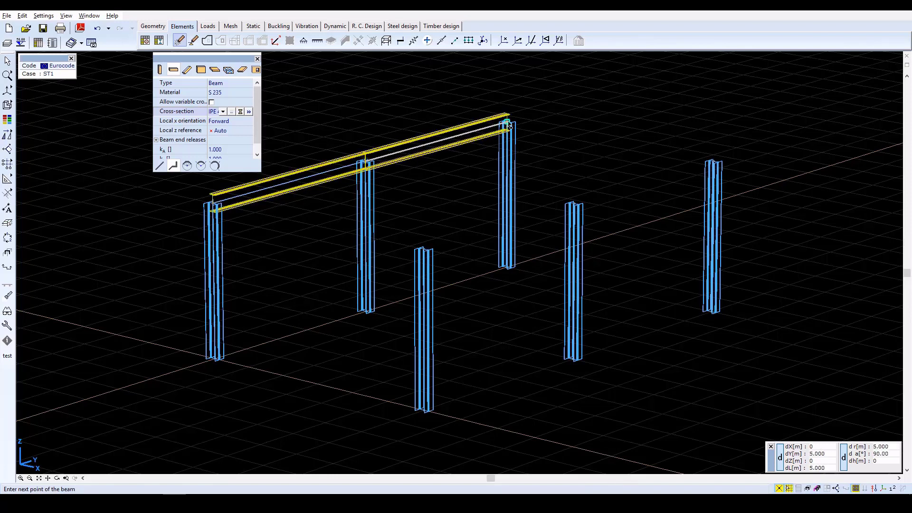
left_click(509, 124)
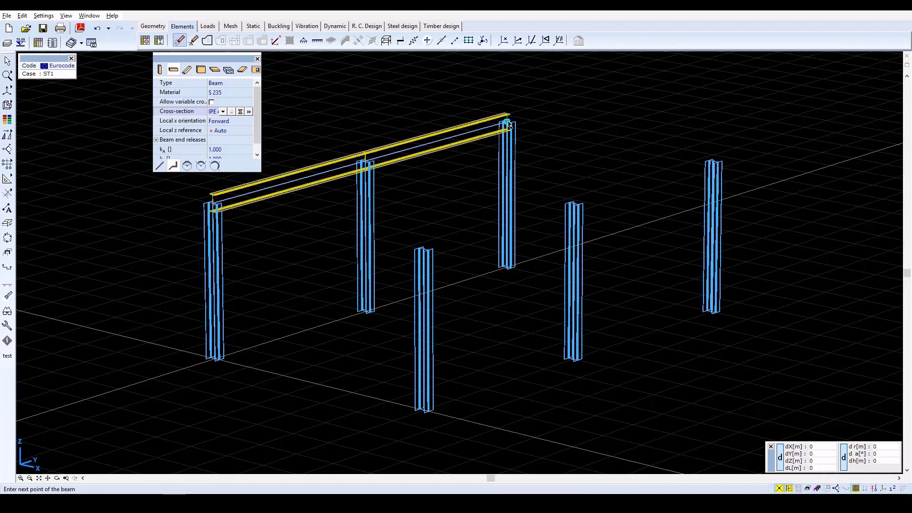
left_click(721, 160)
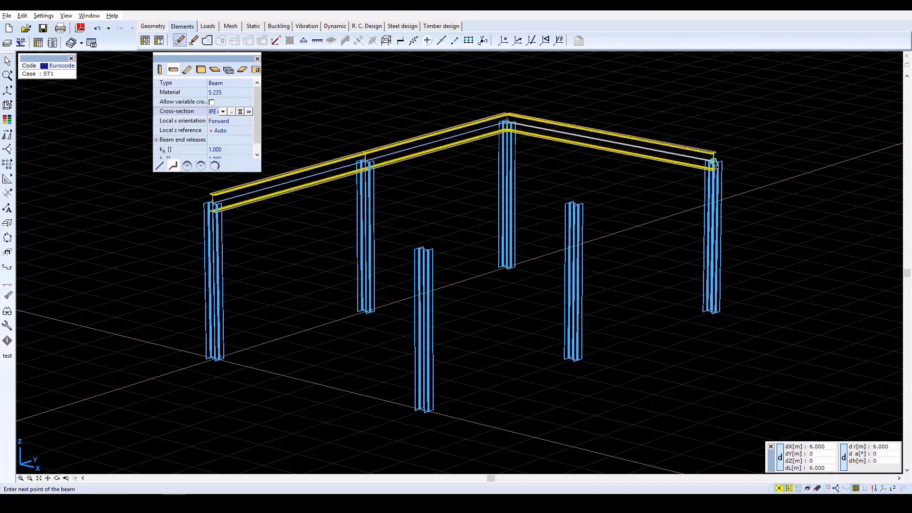
left_click(576, 206)
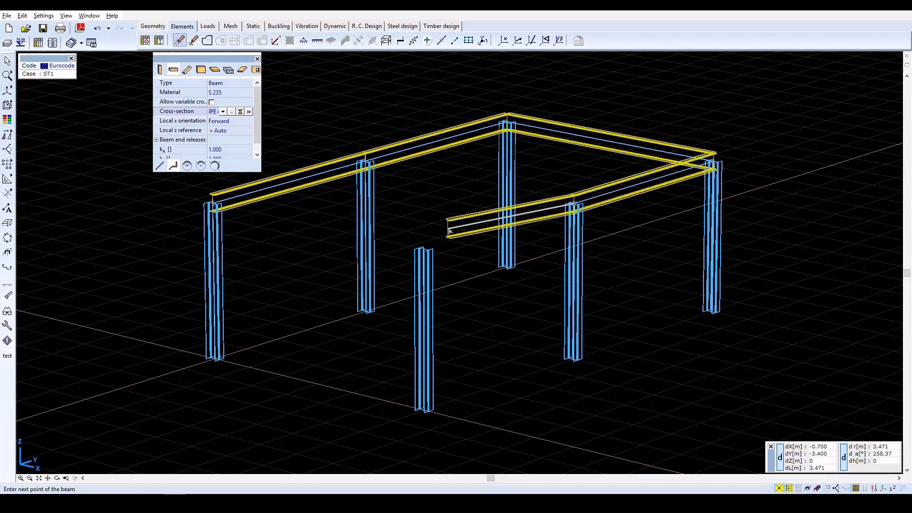
left_click(425, 252)
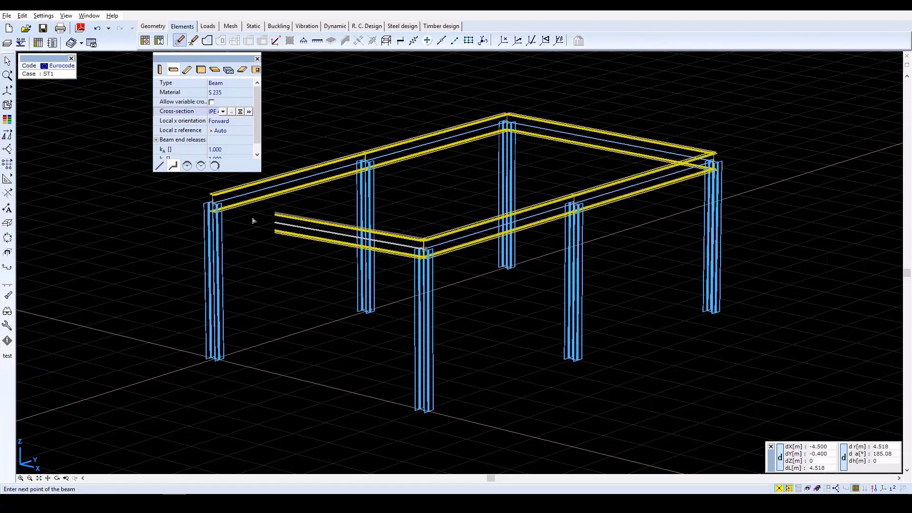
left_click(212, 205)
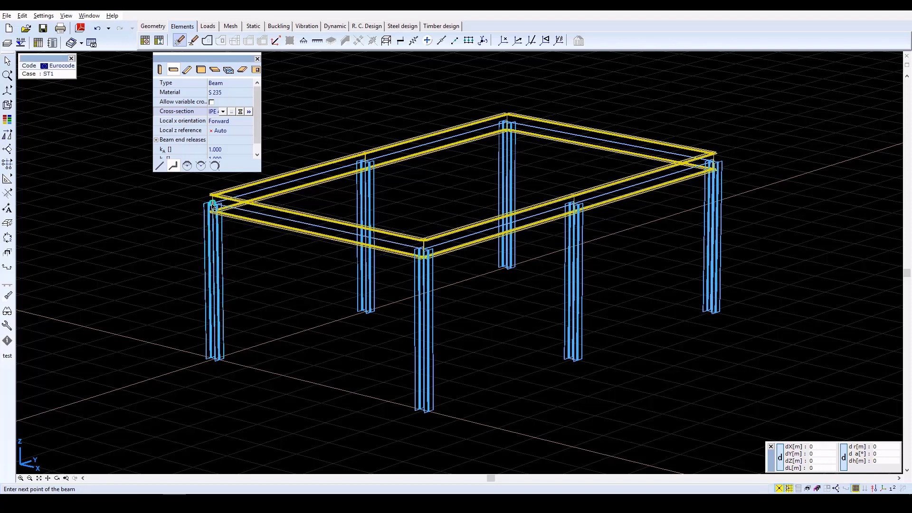
key("Escape")
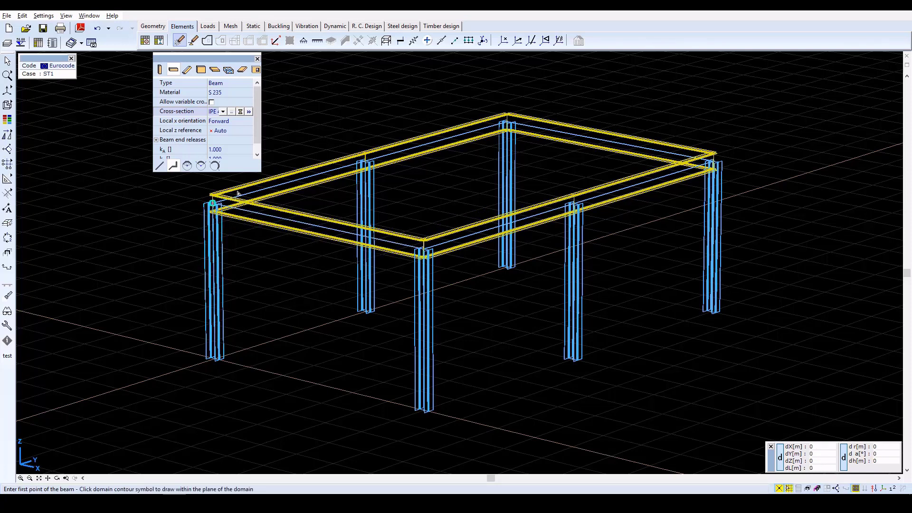
Step: Add a 6 m IPE 400 cross beam between the tops of the two middle columns
left_click(365, 162)
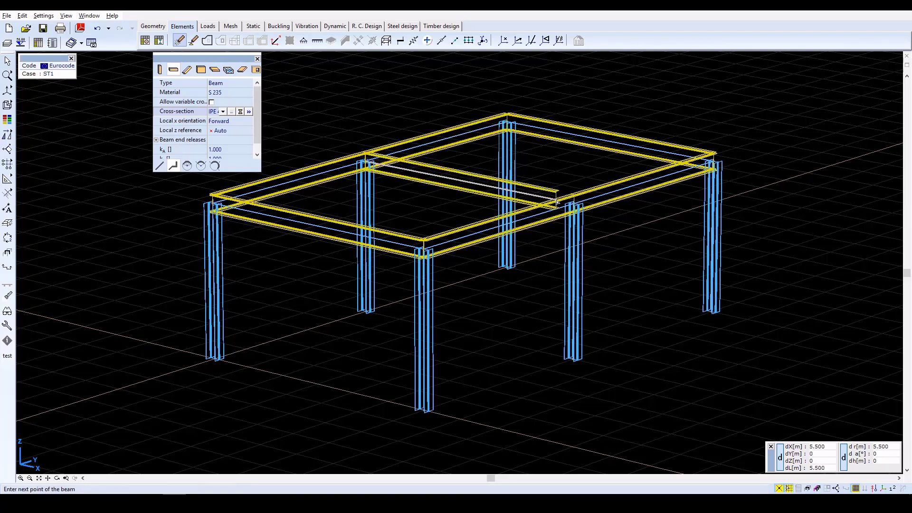
left_click(574, 204)
key("Escape")
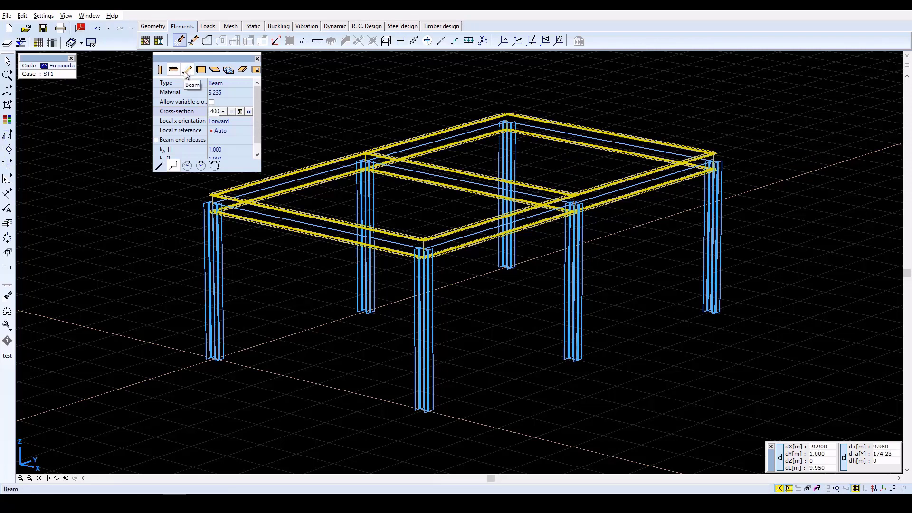
Step: Activate the general beam type with the O 194.0 x 5.0 SV cross-section imported from the O Hungarian pipes library
left_click(186, 71)
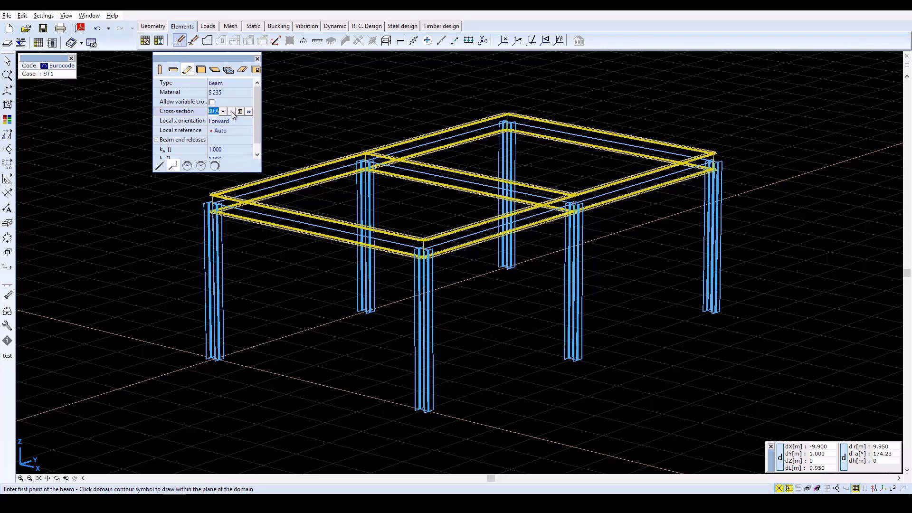
left_click(231, 111)
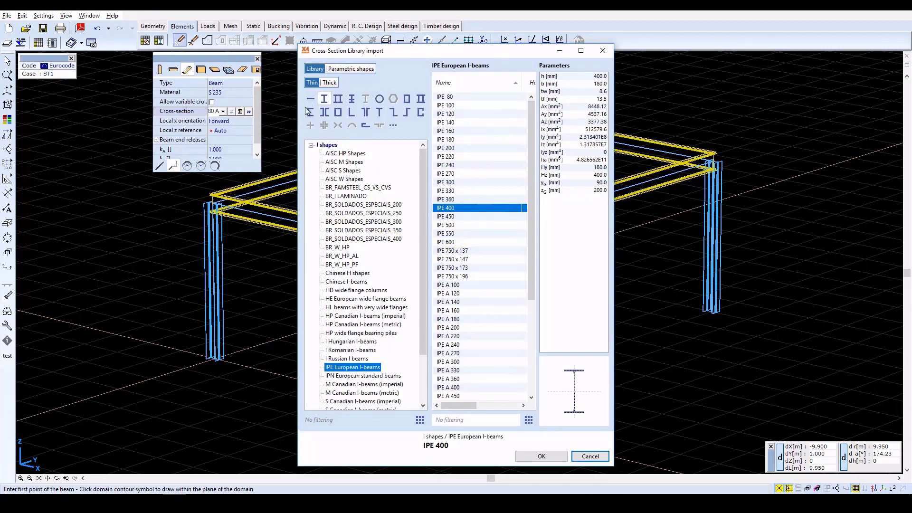
left_click(380, 99)
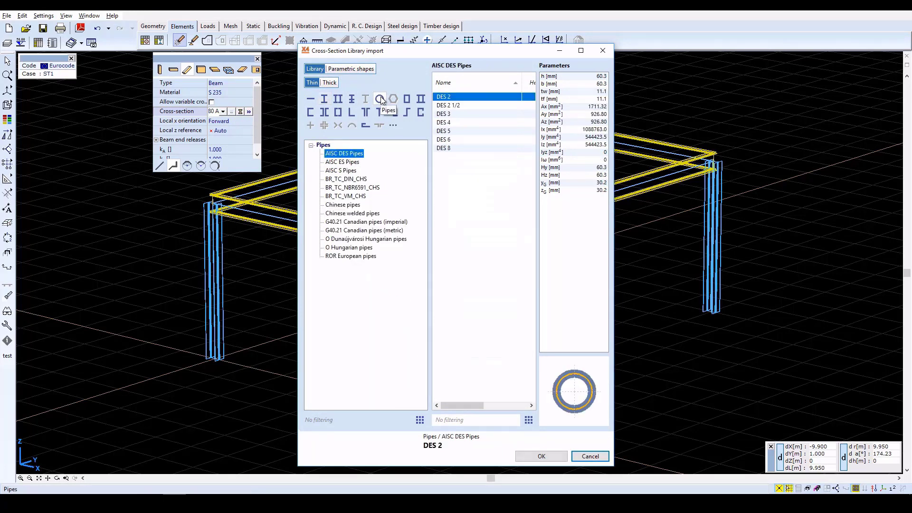
left_click(351, 247)
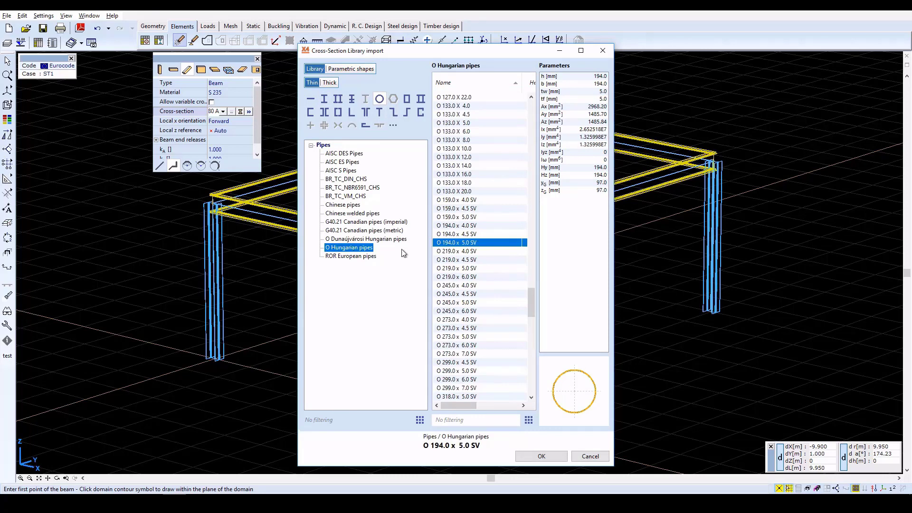
left_click(459, 246)
left_click(542, 456)
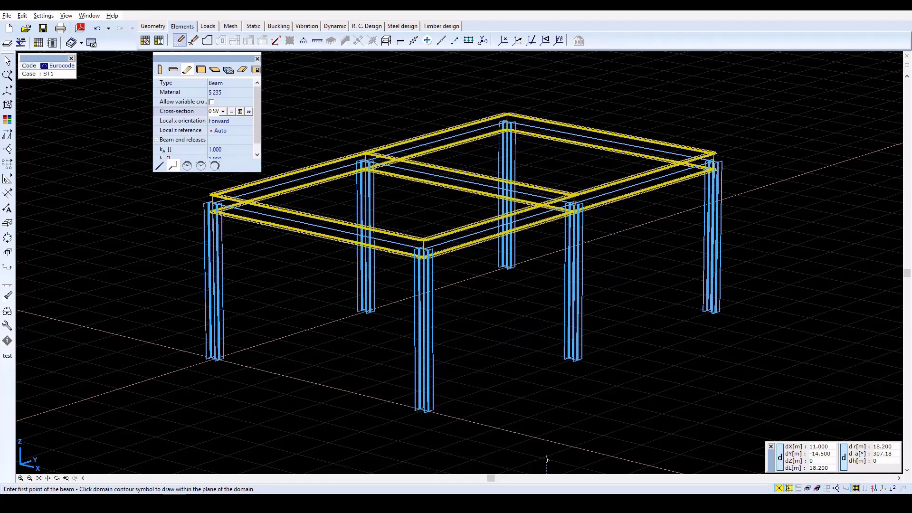
Step: Draw an inverted-V brace in the first bay at X = 6 m, from both column bases to the beam's midpoint
left_click(174, 165)
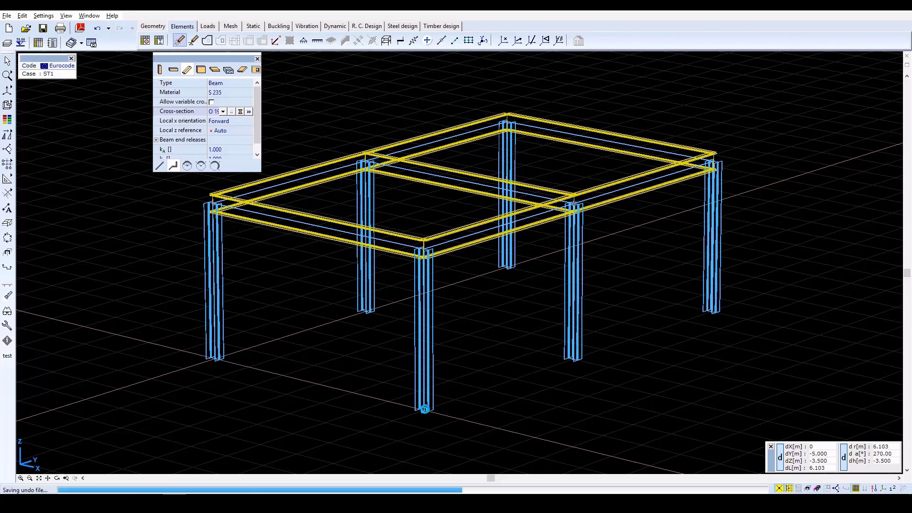
left_click(424, 411)
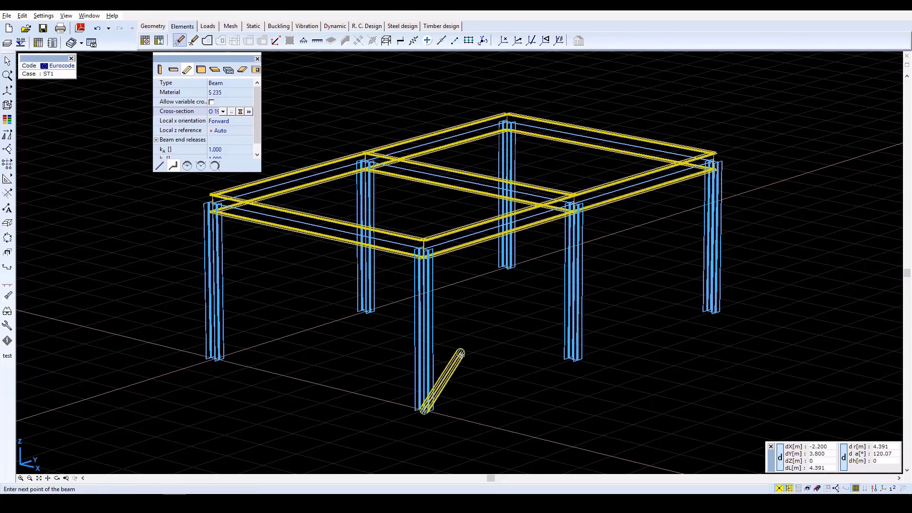
left_click(502, 229)
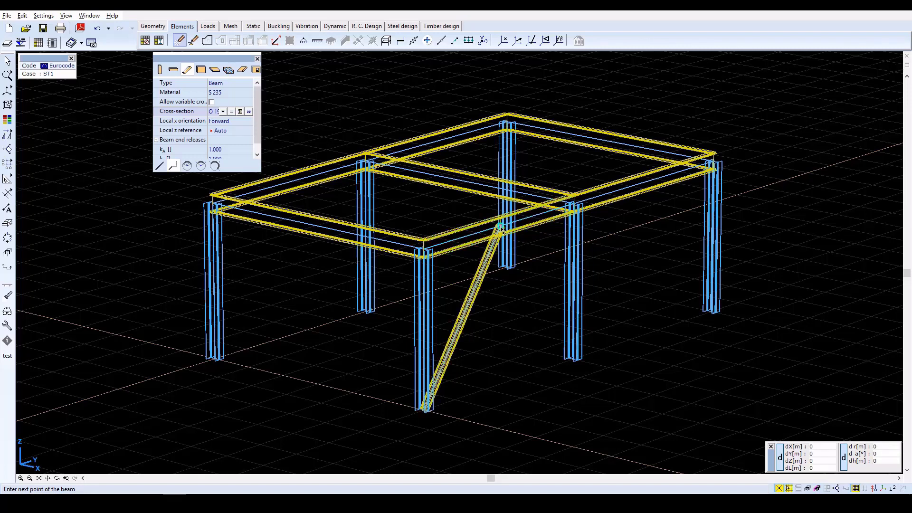
left_click(574, 360)
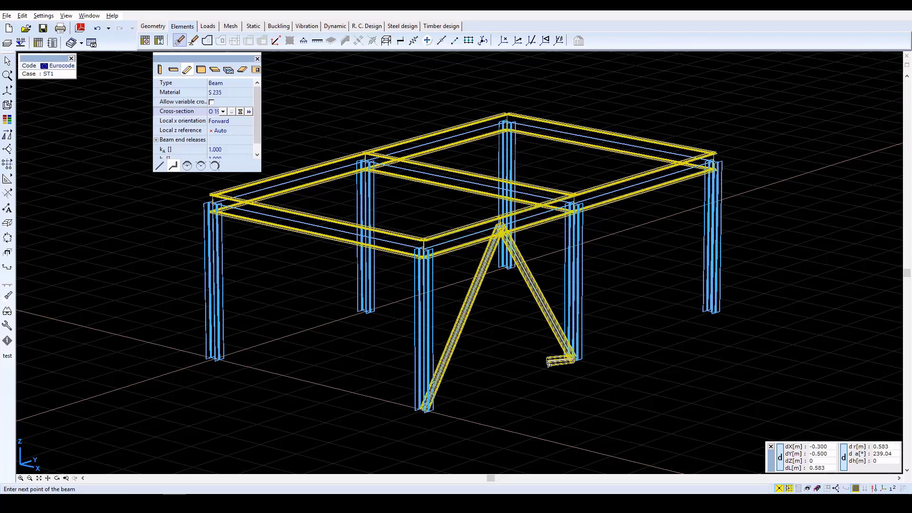
key("Escape")
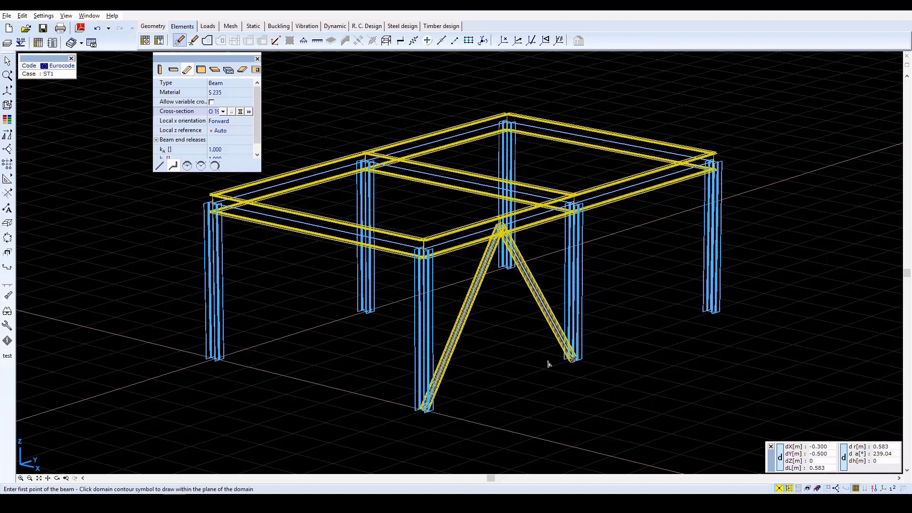
Step: Draw a matching inverted-V pipe brace in the first bay at X = 0, from both column bases to the beam's midpoint
mouse_move(8, 137)
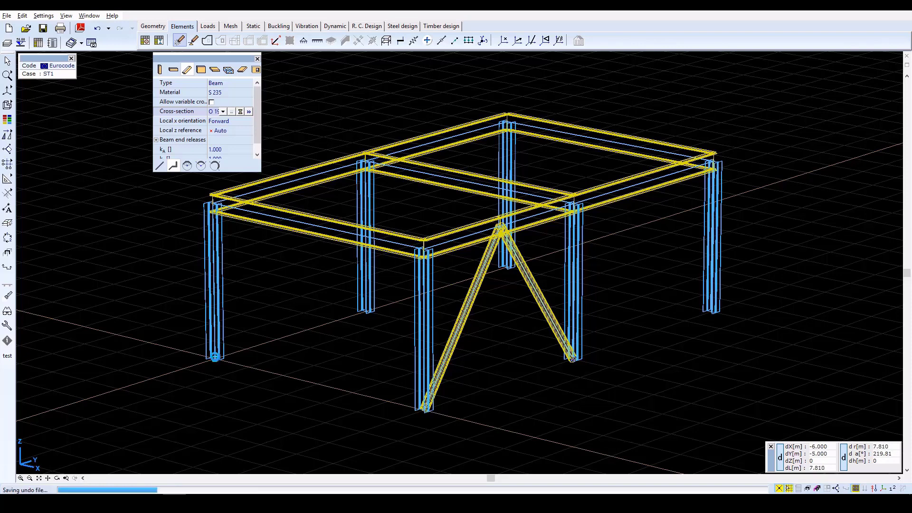
left_click(216, 360)
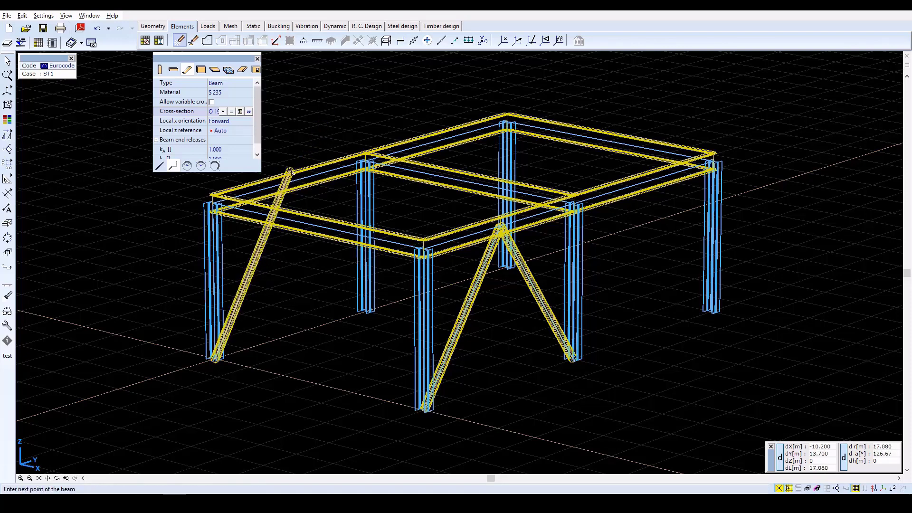
left_click(292, 185)
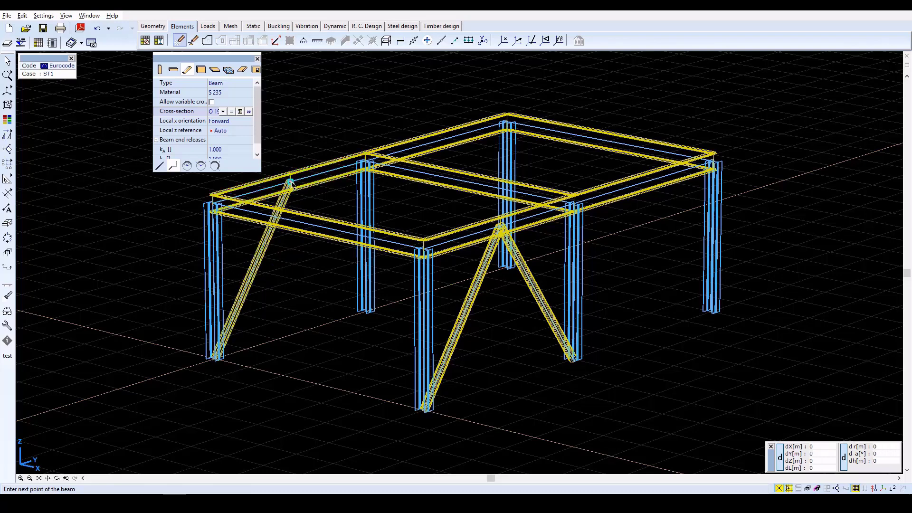
left_click(367, 313)
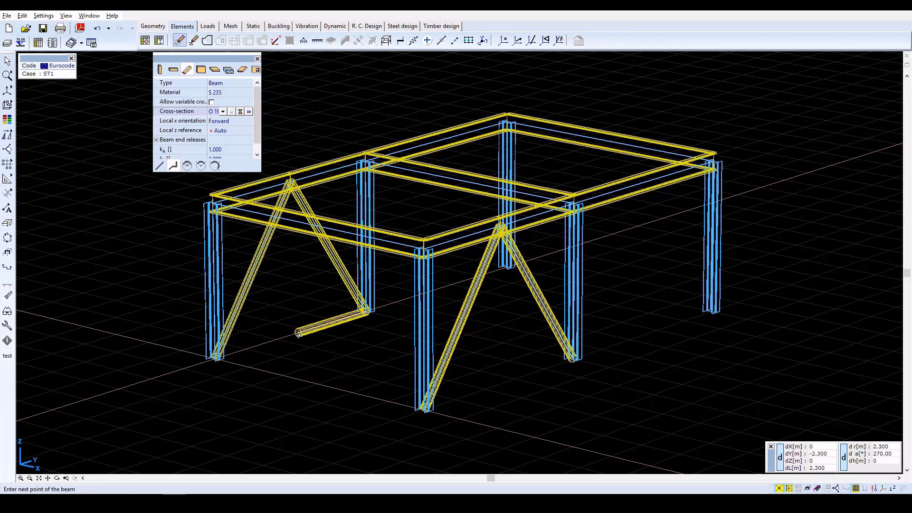
key("Escape")
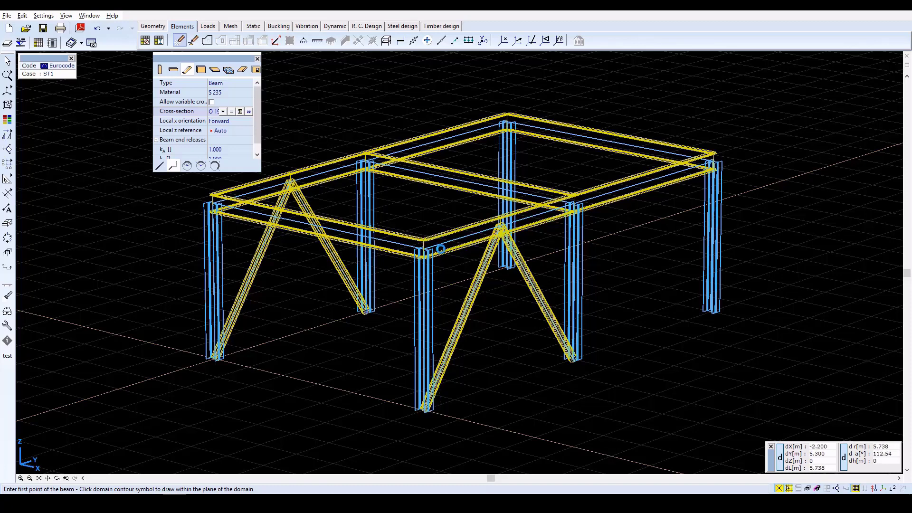
Step: Copy the whole frame upward one 3.5 m storey using Translate / Copy with the Consecutive method and no connected nodes
scroll(440, 251, "down", 1)
mouse_move(9, 136)
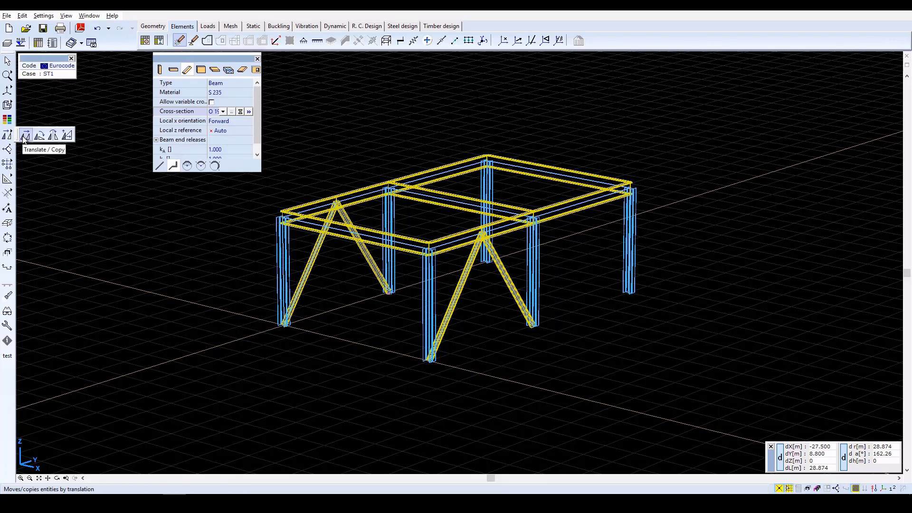
left_click(23, 136)
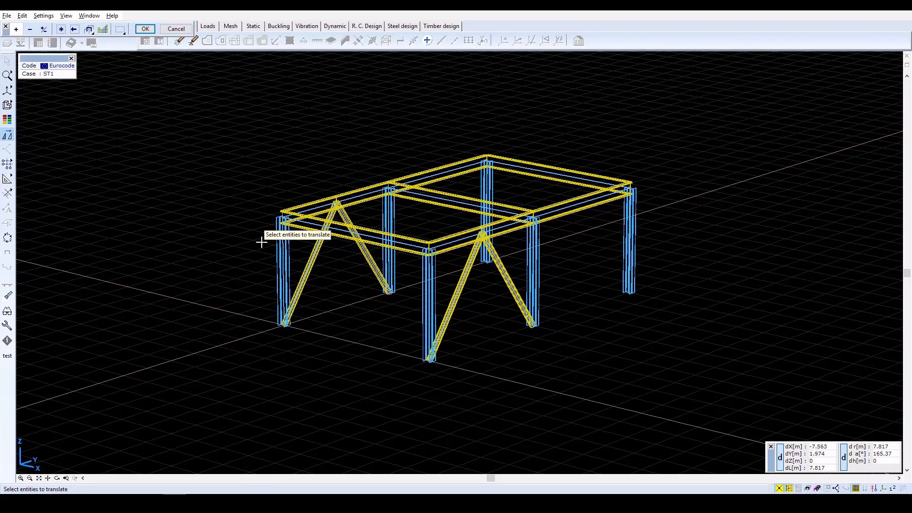
left_click(61, 29)
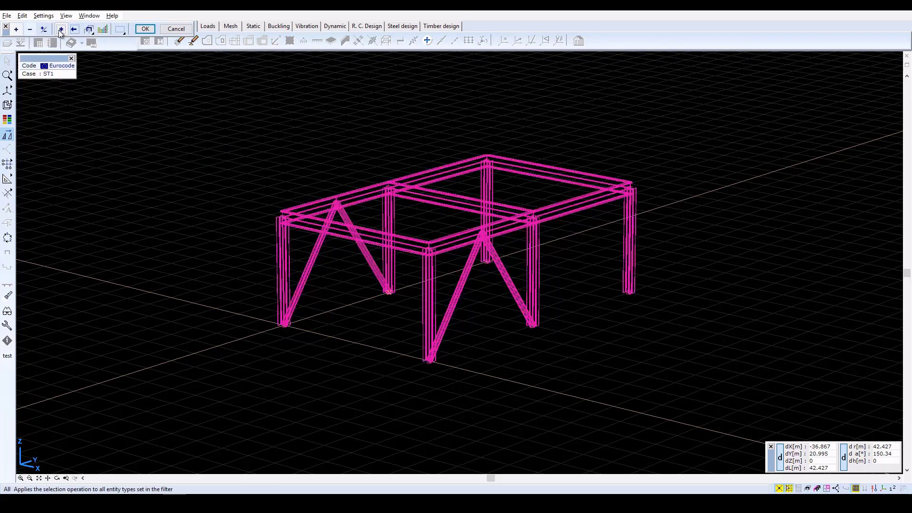
left_click(145, 28)
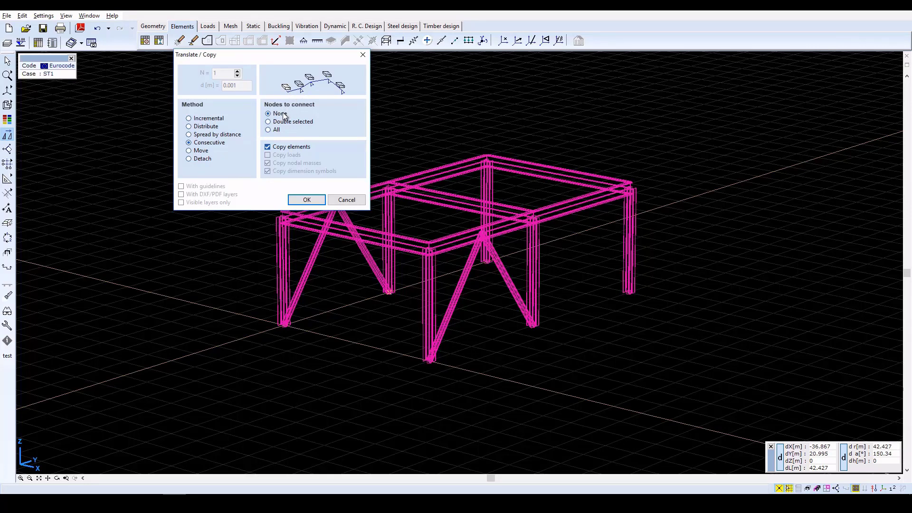
left_click(306, 200)
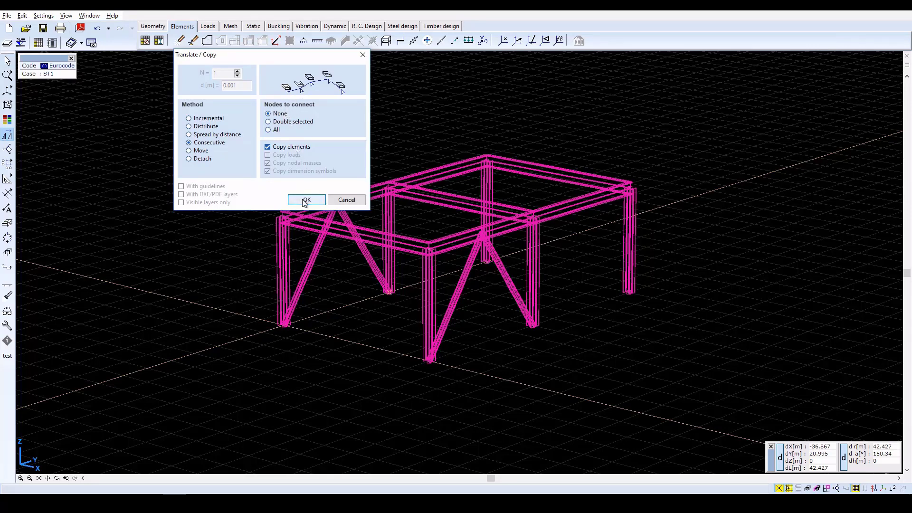
left_click(285, 327)
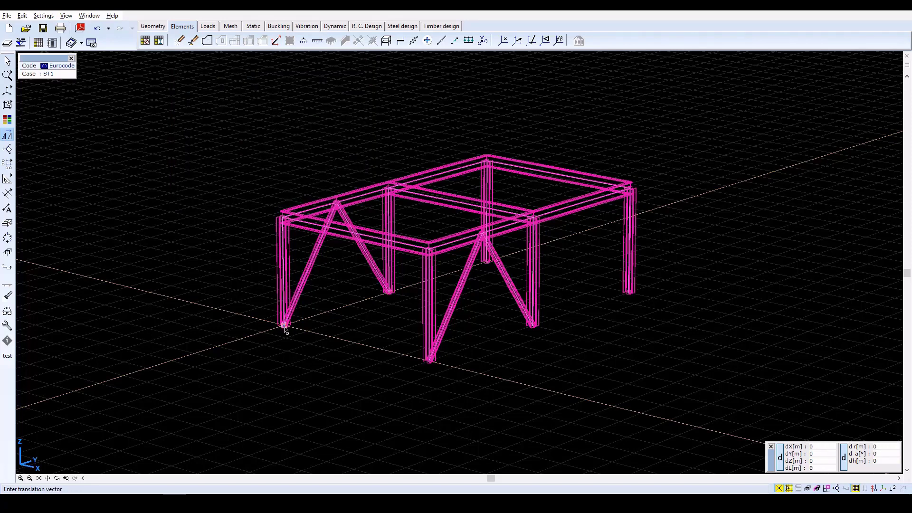
left_click(284, 219)
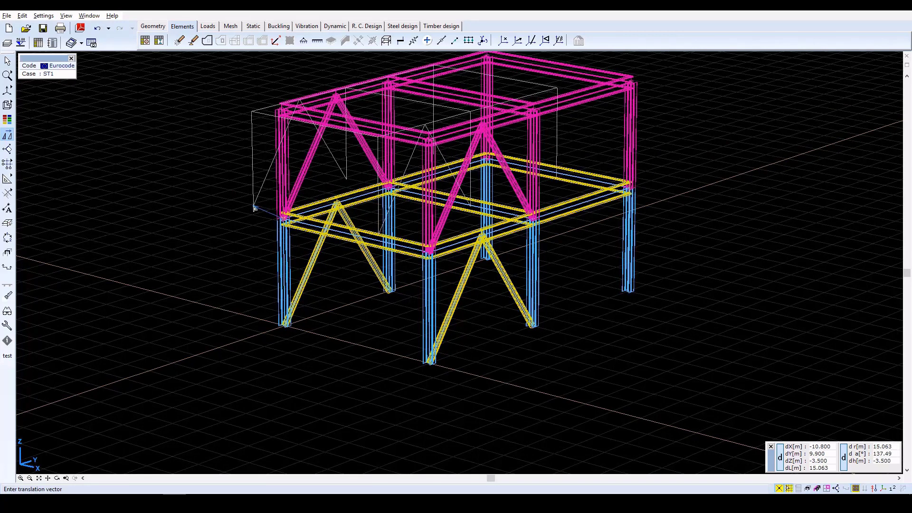
key("Escape")
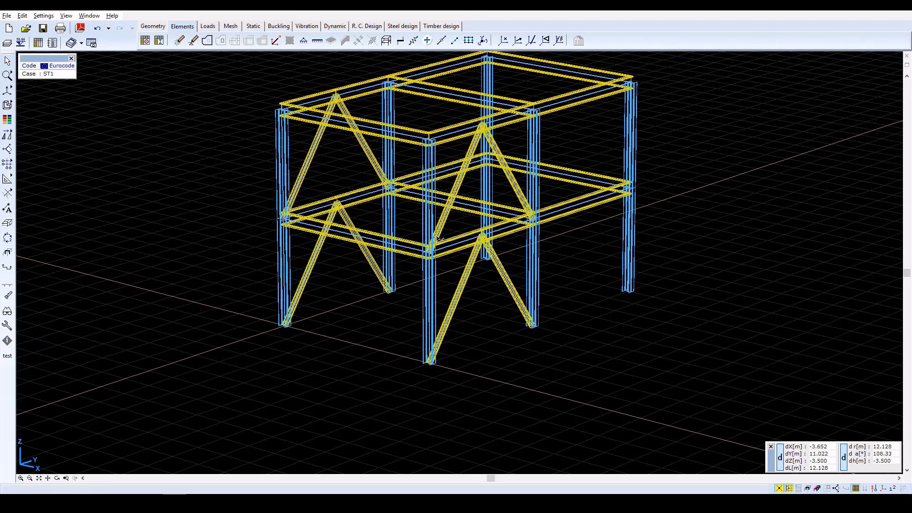
Step: Switch the display of the complete two-storey frame from wireframe to rendered
left_click(40, 479)
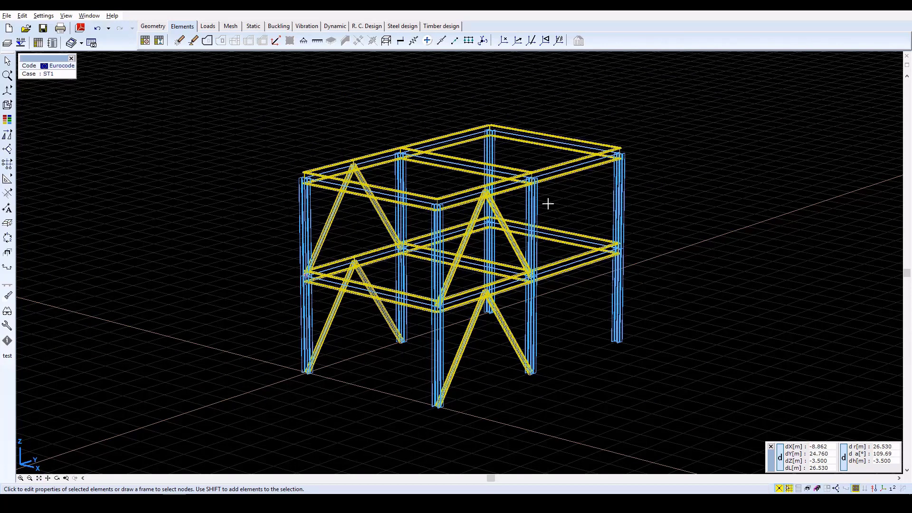
left_click(7, 107)
left_click(52, 106)
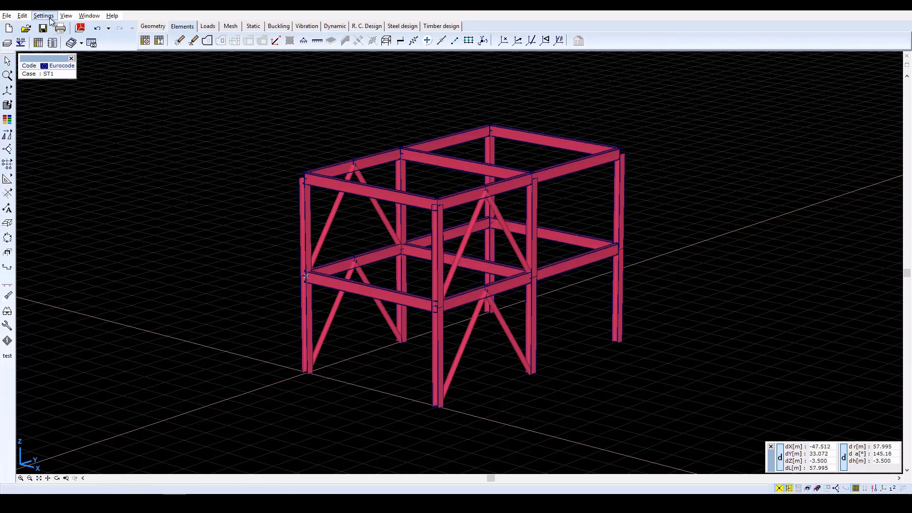
Step: Check the graphics symbol display options and switch the frame's display back to wireframe
left_click(8, 311)
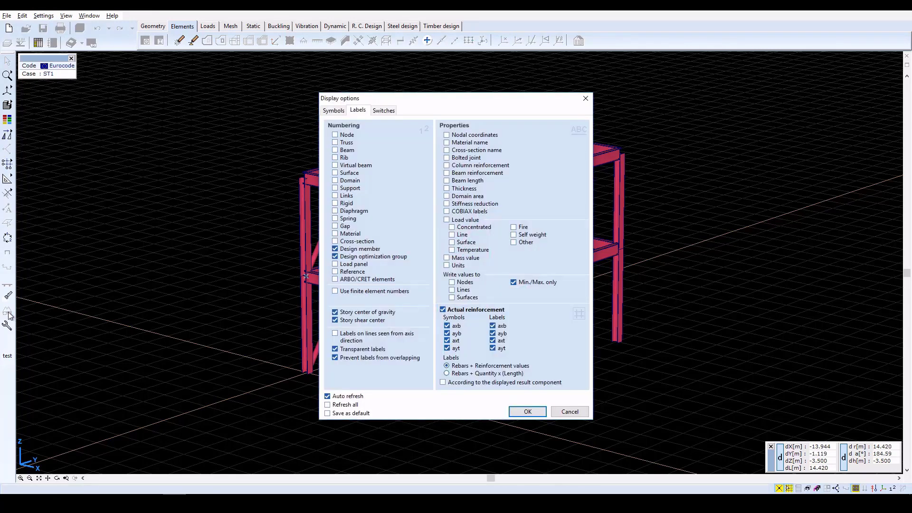
left_click(335, 111)
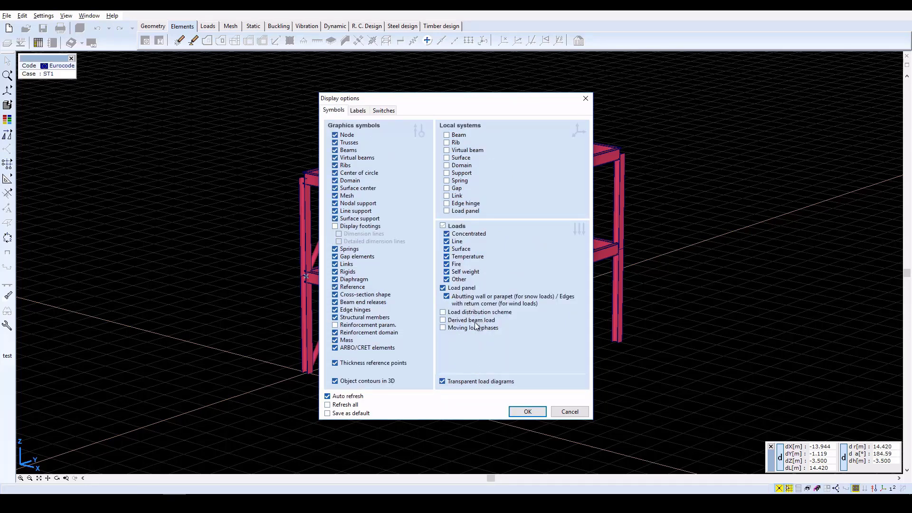
left_click(527, 412)
mouse_move(7, 106)
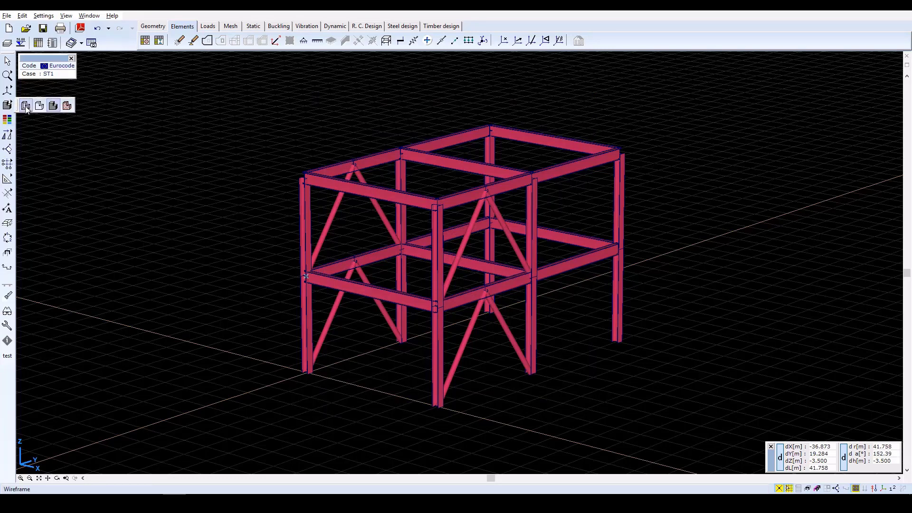
left_click(25, 106)
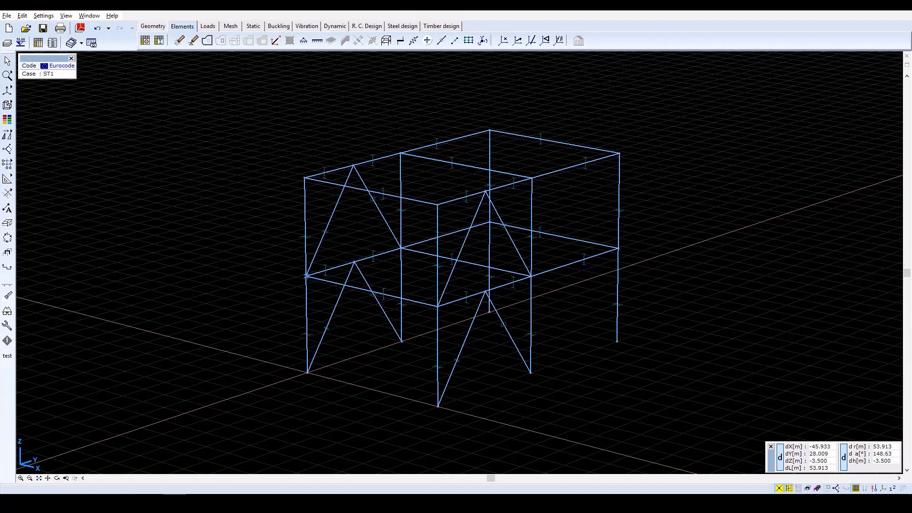
Step: Assign pinned global nodal supports to the six column bases, with rotational stiffnesses RXX, RYY and RZZ set to 0
left_click(303, 41)
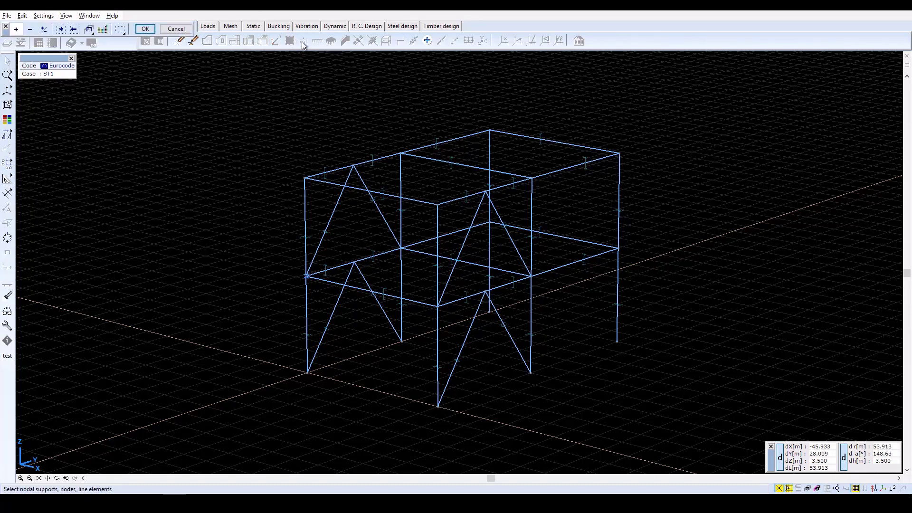
left_click(308, 373)
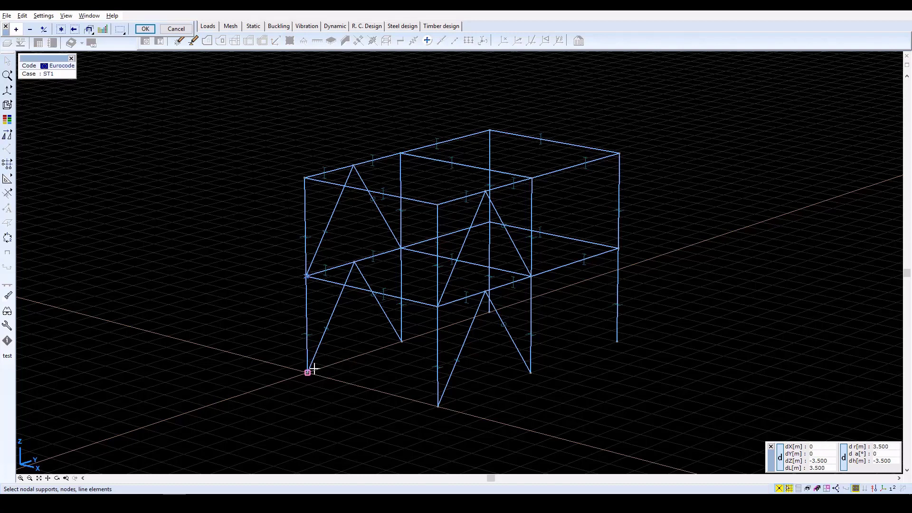
left_click(402, 341)
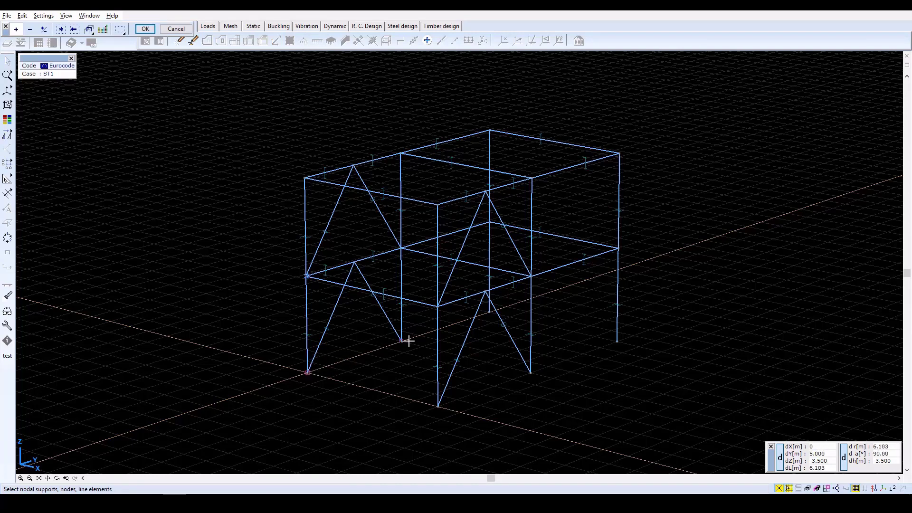
left_click(489, 313)
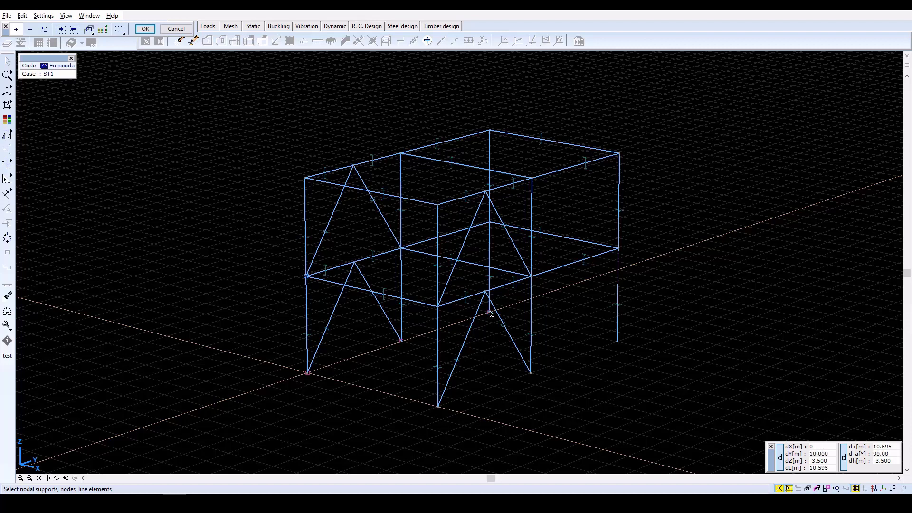
left_click(438, 407)
left_click(531, 373)
left_click(617, 342)
left_click(151, 28)
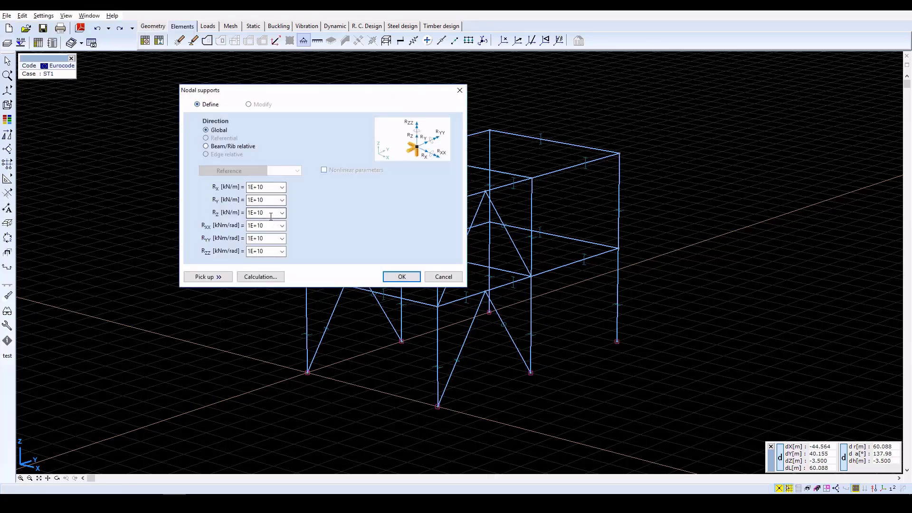
double_click(266, 226)
type("0")
key("Tab")
type("0")
key("Tab")
type("0")
key("Tab")
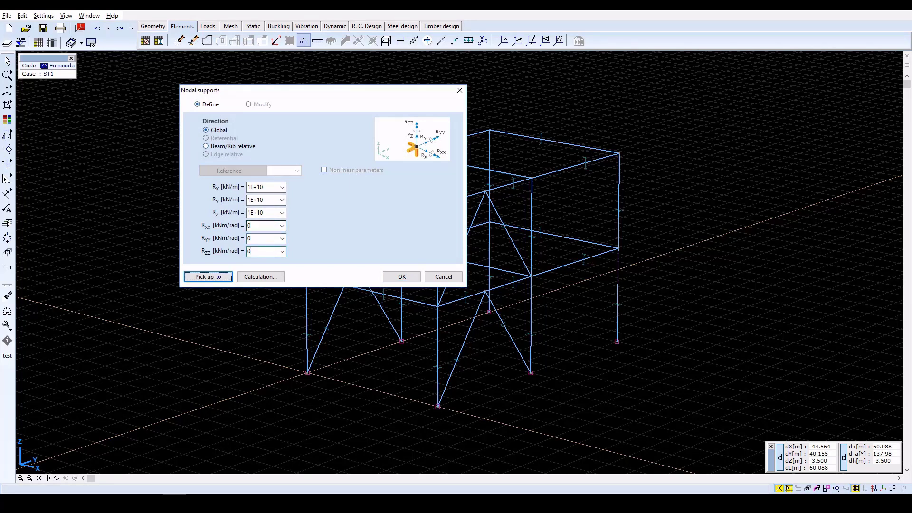
left_click(399, 277)
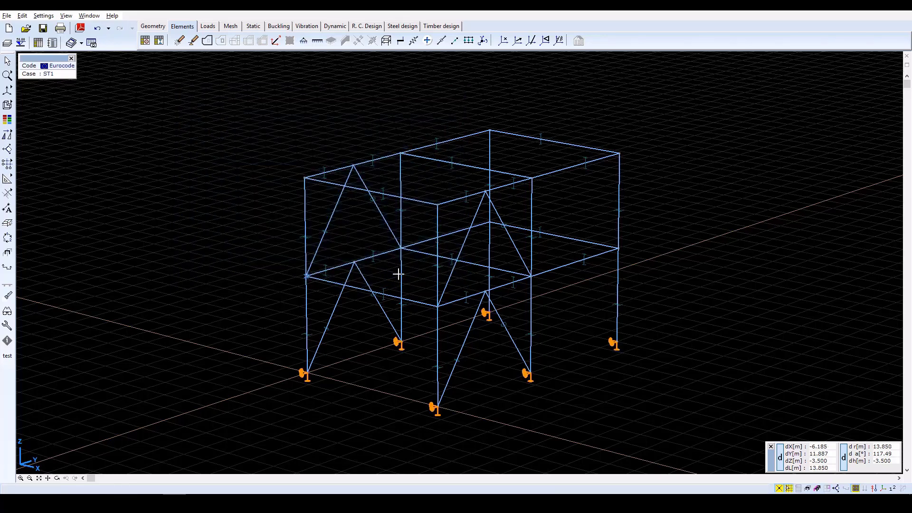
Step: Rename the load case ST1 as LIVE LOAD 1 and make it the active case
left_click(212, 28)
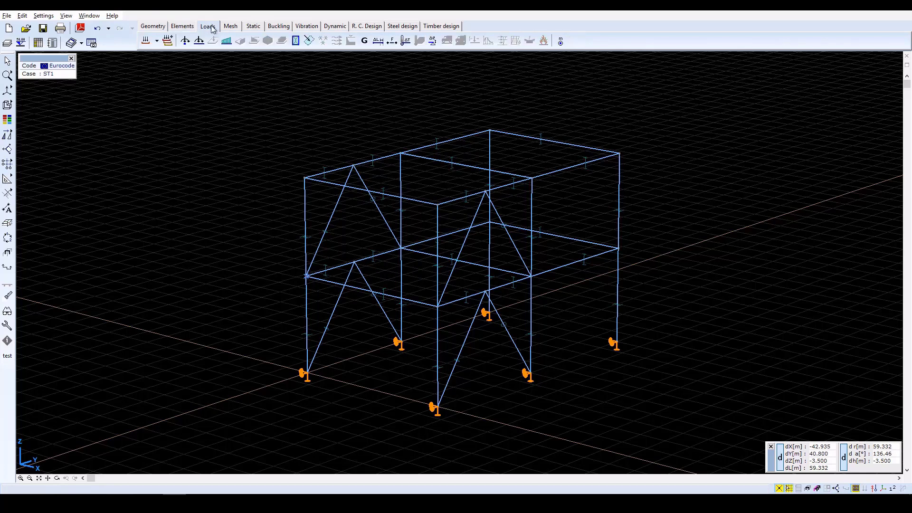
left_click(146, 41)
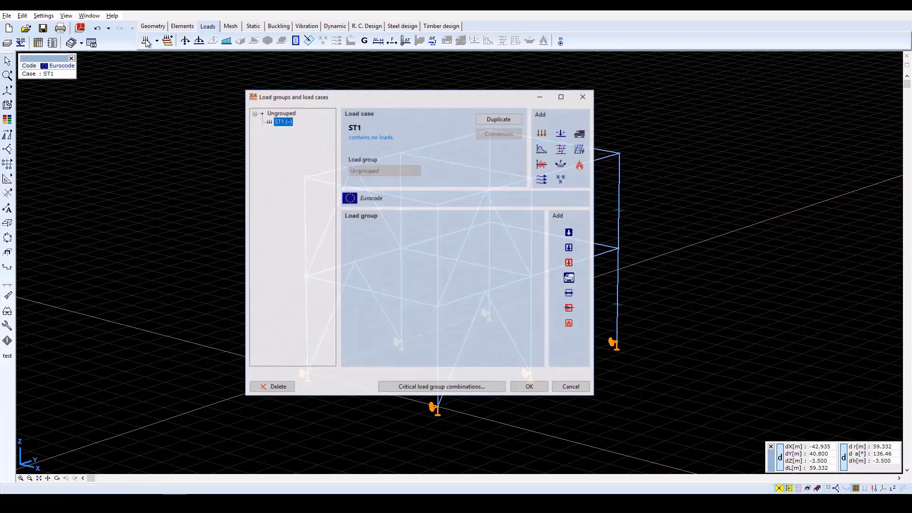
left_click(284, 122)
type("LI")
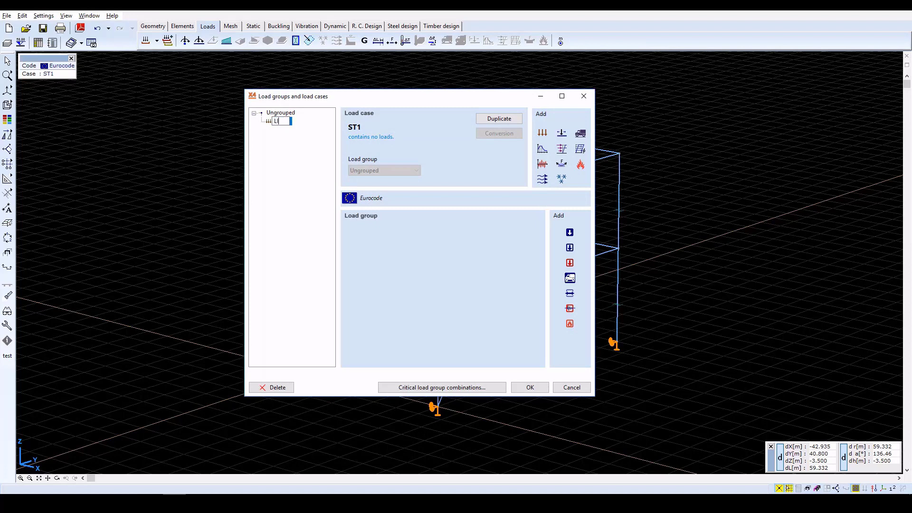
type("VE LOAD 1")
key("Return")
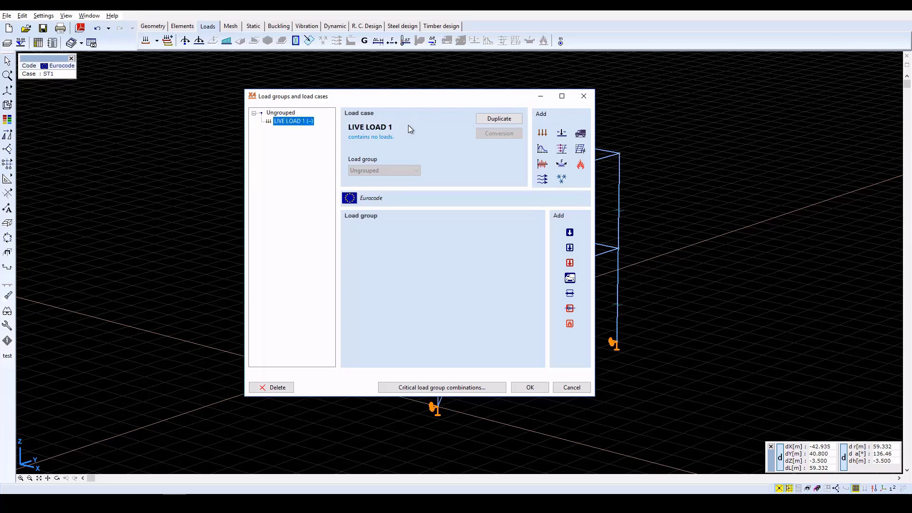
left_click(532, 387)
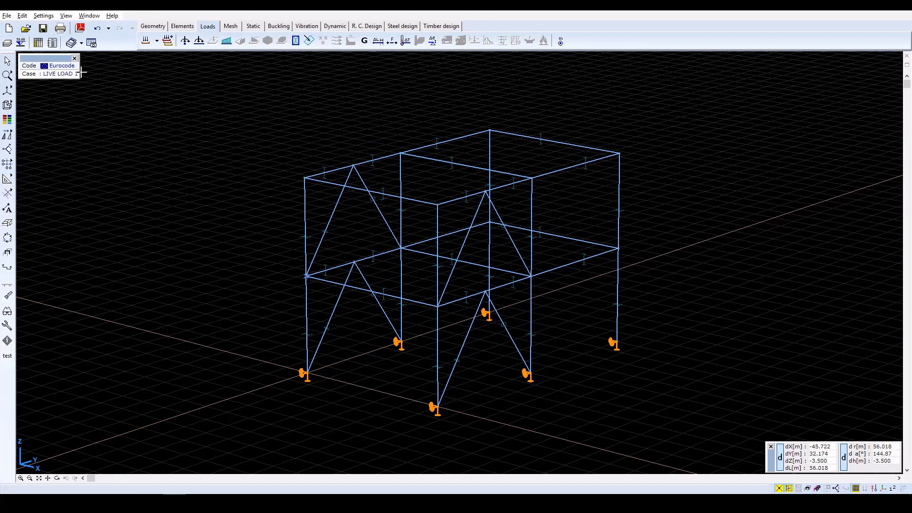
Step: Apply a uniform vertical distributed load of -50 kN/m along all beams of the first floor level
left_click(226, 44)
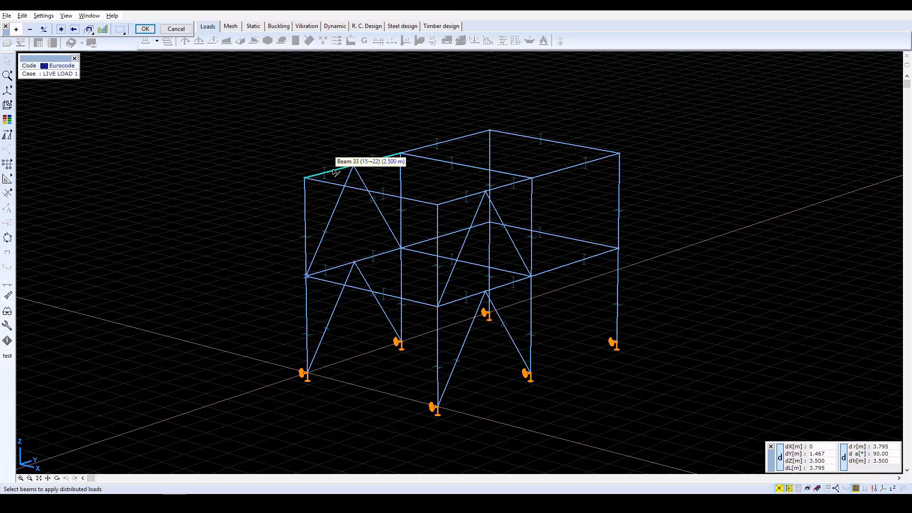
left_click(337, 270)
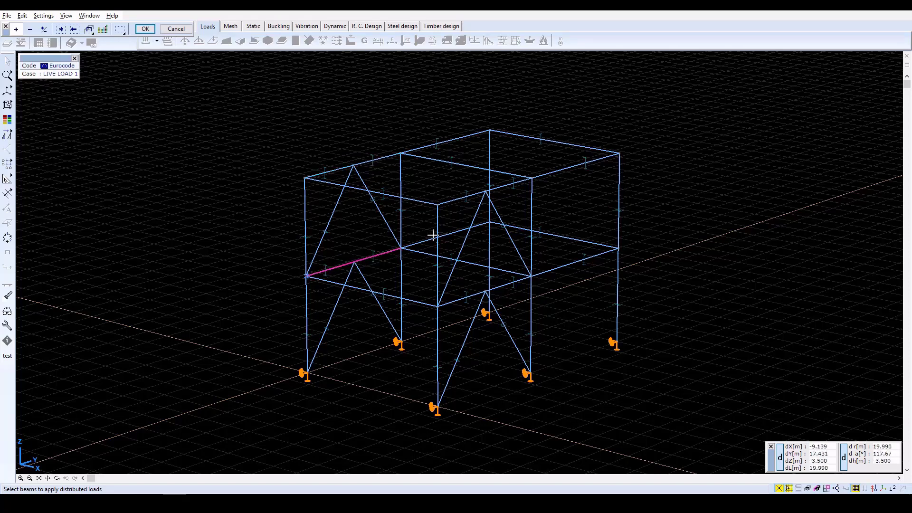
left_click(7, 90)
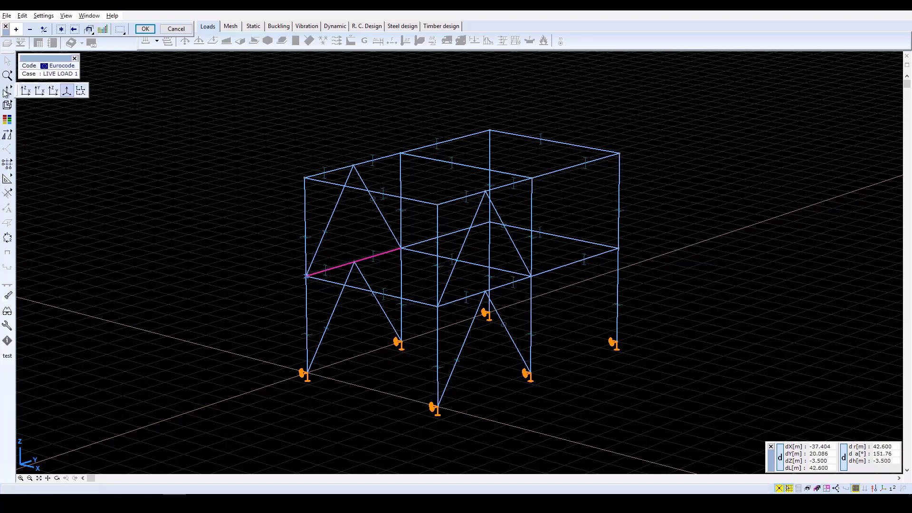
left_click(54, 91)
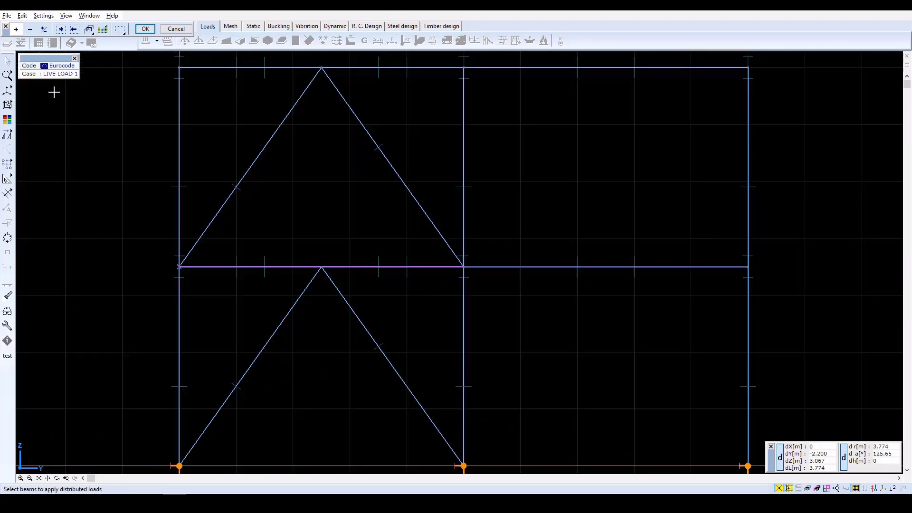
left_click_drag(483, 273, 765, 272)
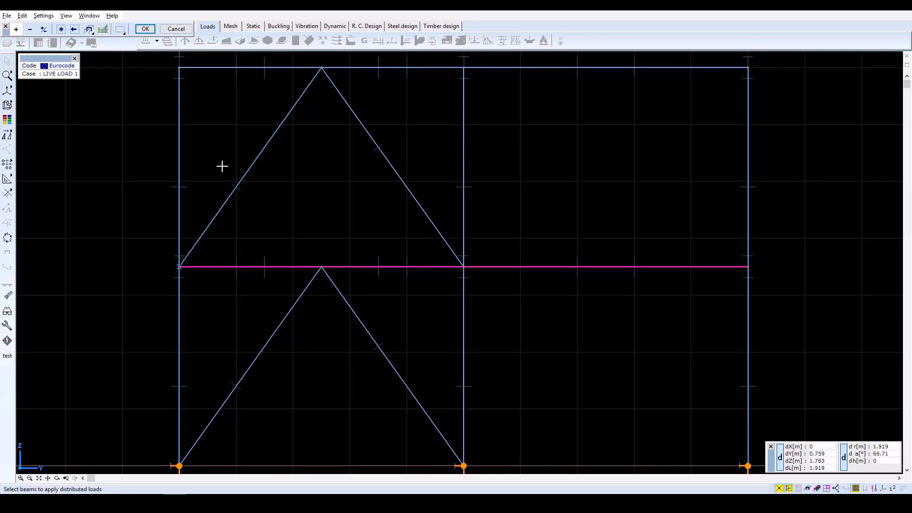
left_click(65, 478)
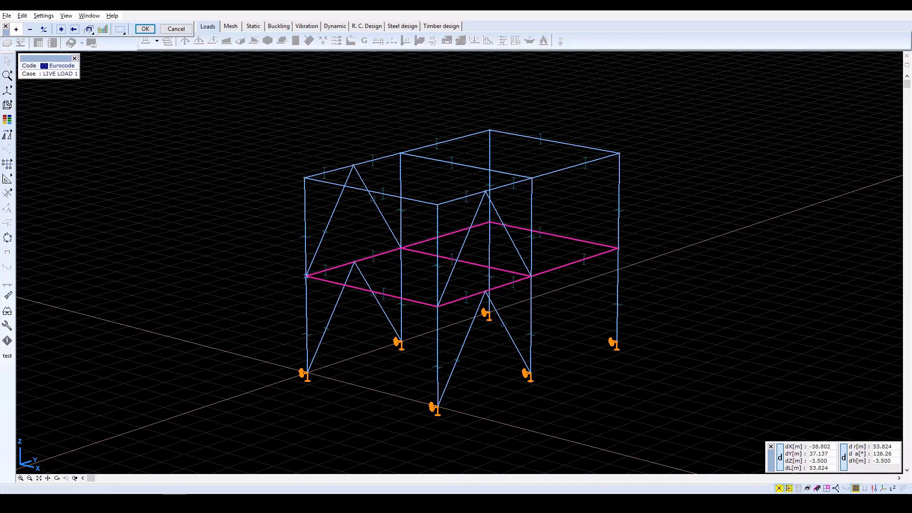
left_click(145, 28)
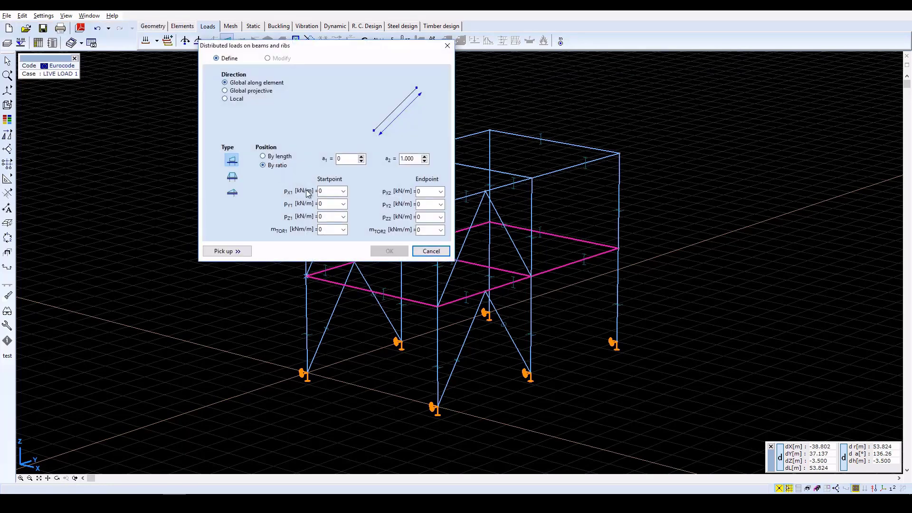
left_click(327, 216)
type("-50")
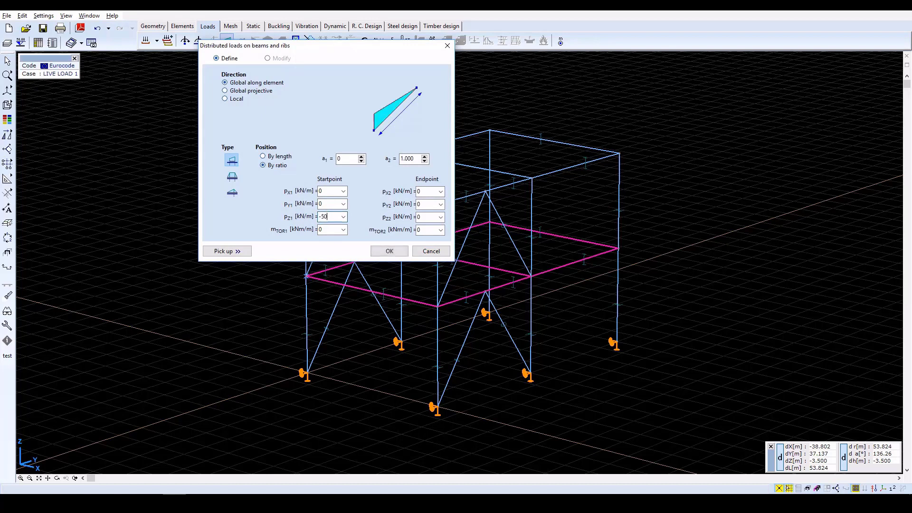
key("Tab")
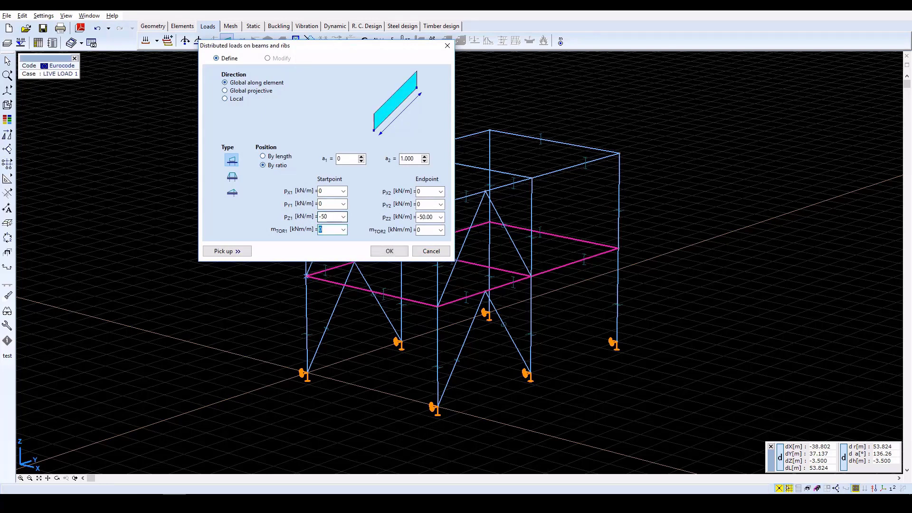
left_click(382, 251)
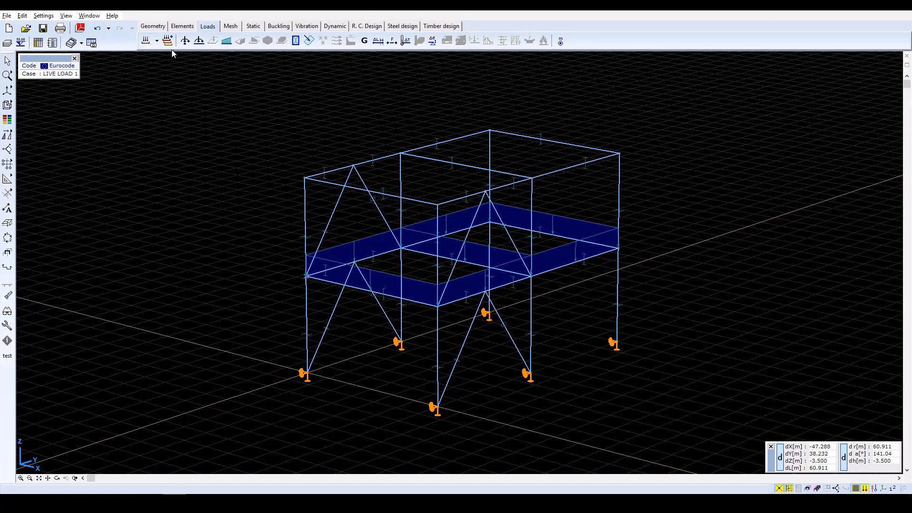
Step: Apply a uniform vertical distributed load of -25 kN/m along all beams of the roof level
left_click(227, 42)
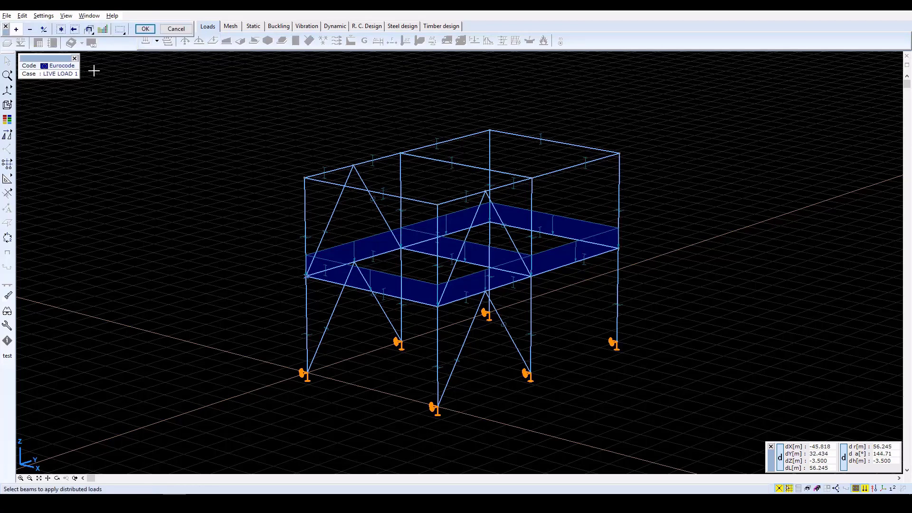
left_click(76, 479)
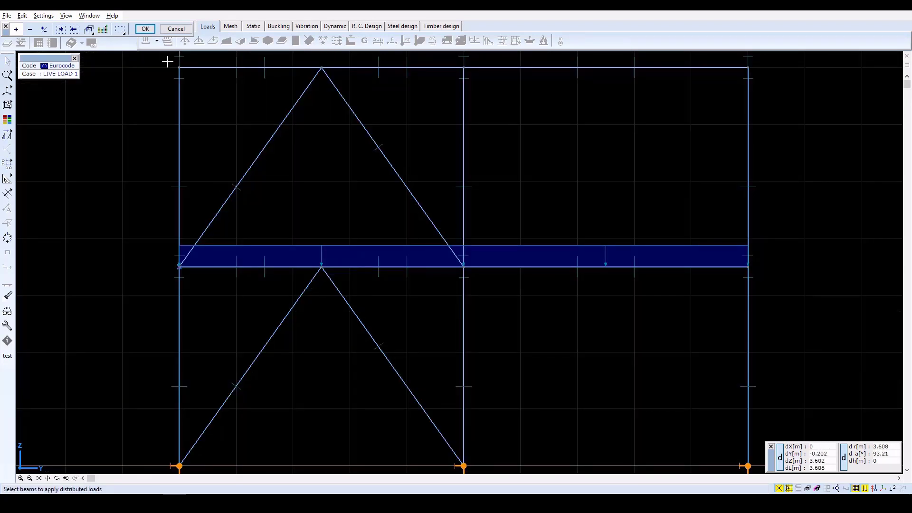
left_click_drag(168, 62, 758, 75)
left_click(66, 479)
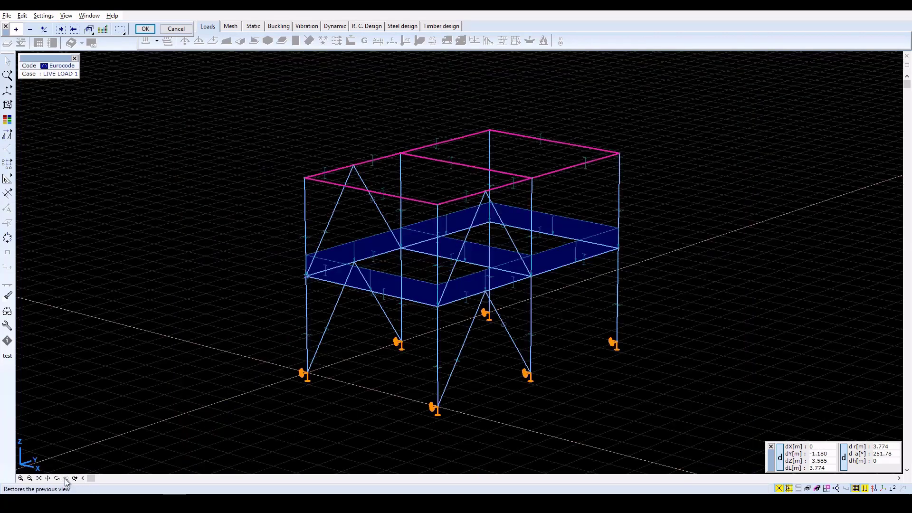
left_click(145, 29)
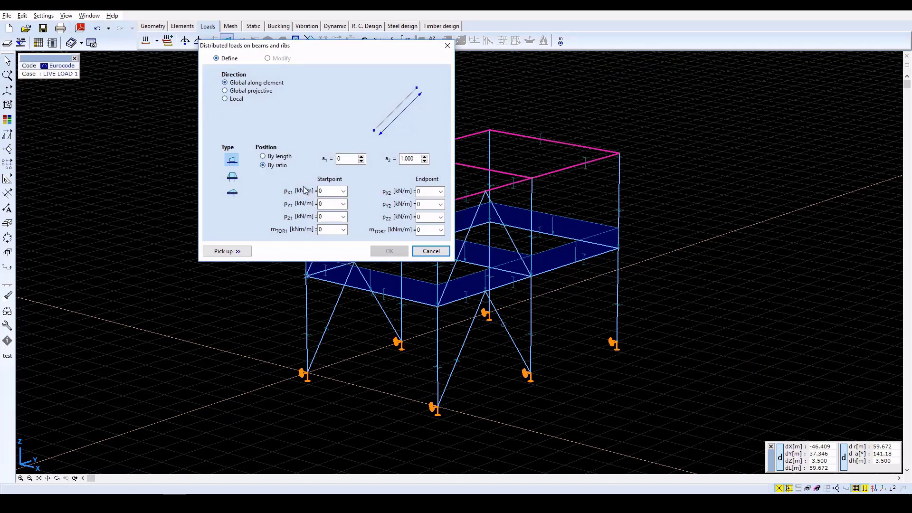
double_click(329, 217)
type("-25")
key("Tab")
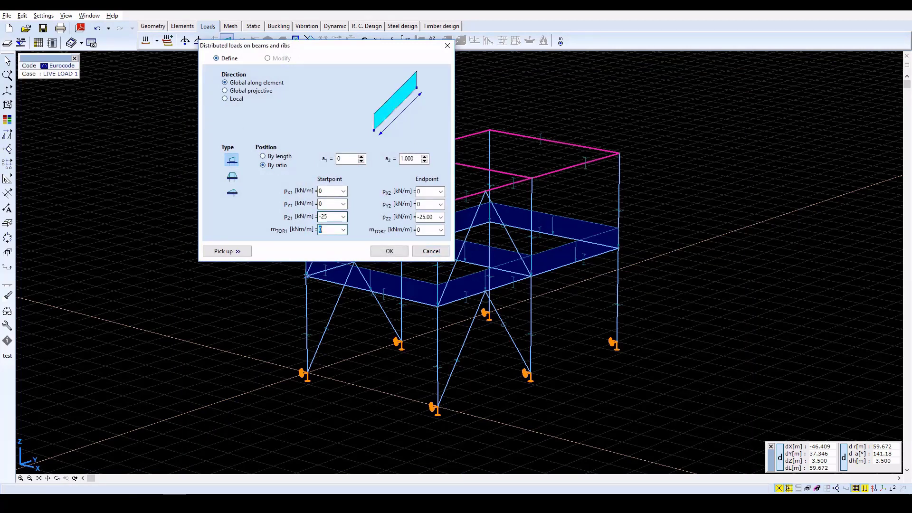
left_click(389, 251)
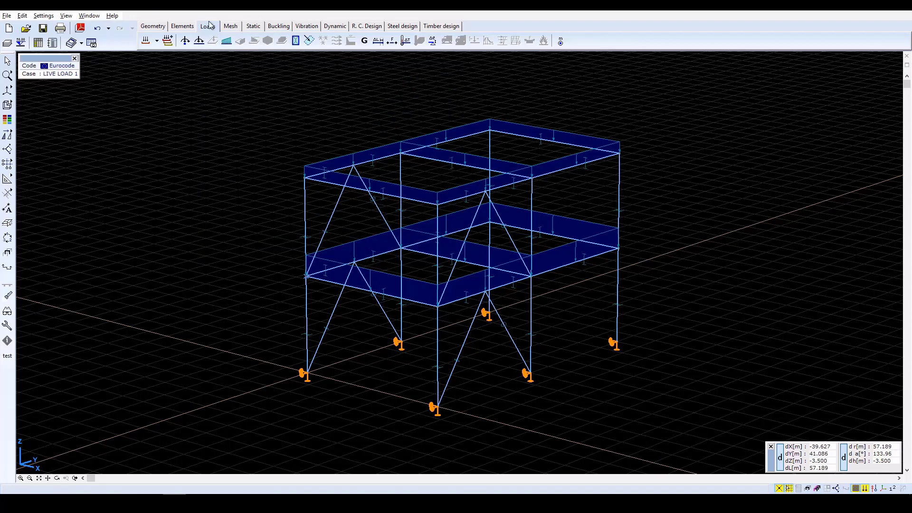
Step: Add an ungrouped static load case named WIND and make it the active case
left_click(146, 42)
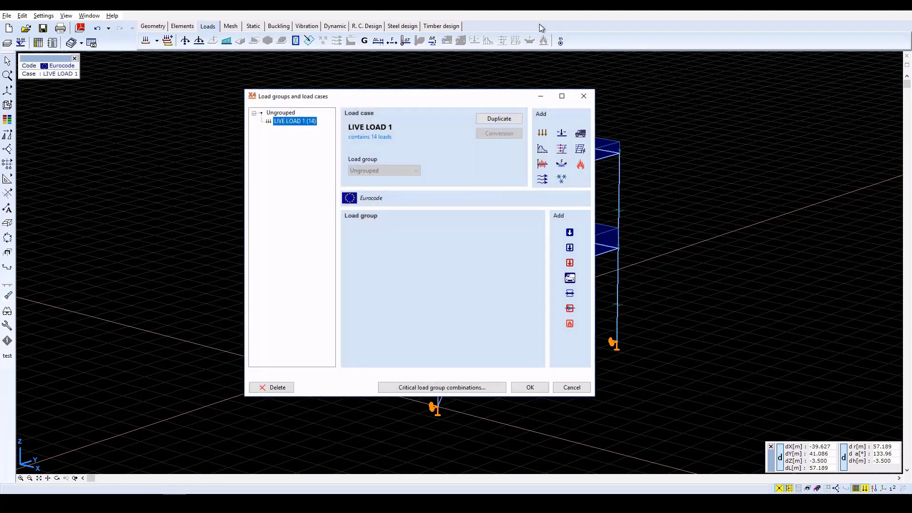
left_click(542, 132)
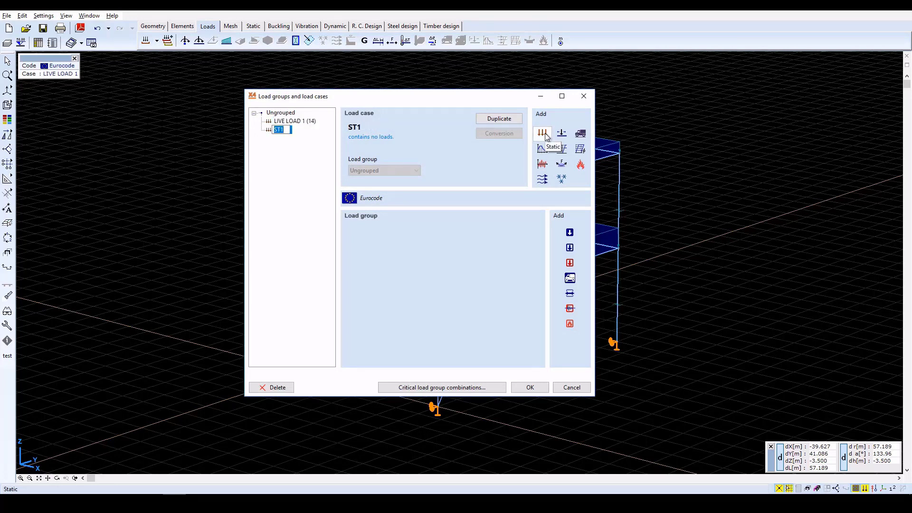
type("WiN")
left_click(529, 387)
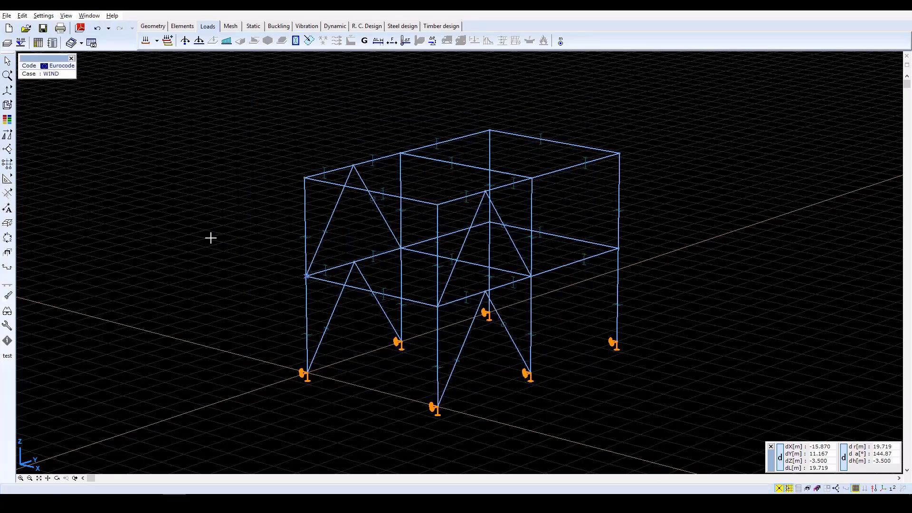
Step: Apply a uniform 6 kN/m distributed load in global X along both storeys of the two corner columns on the windward face
left_click(228, 42)
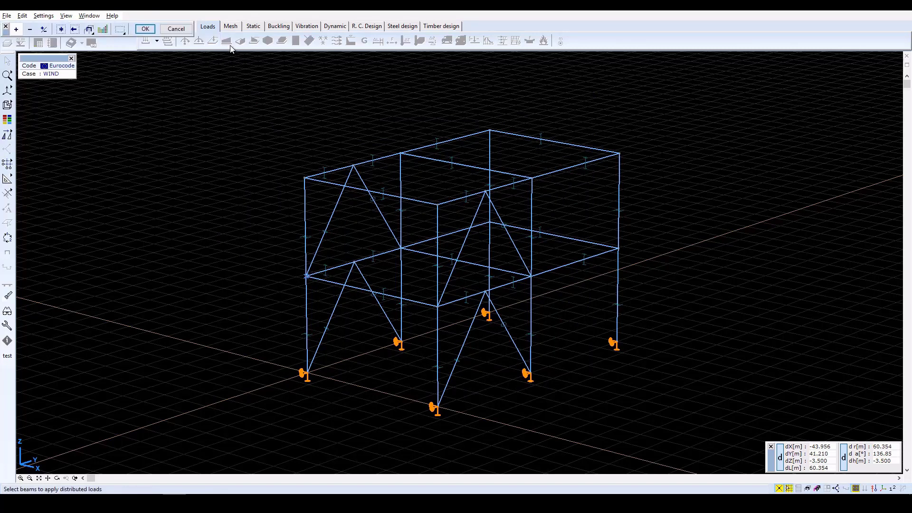
left_click(306, 213)
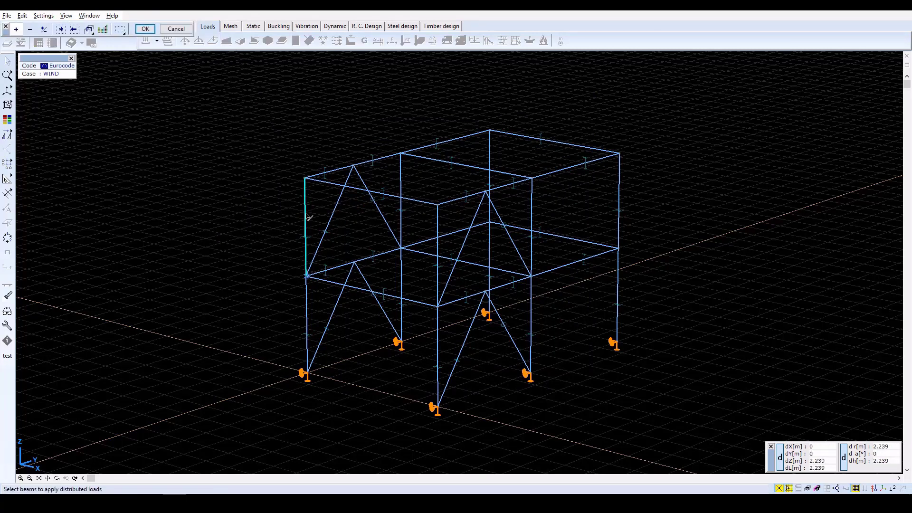
left_click(307, 318)
left_click(491, 147)
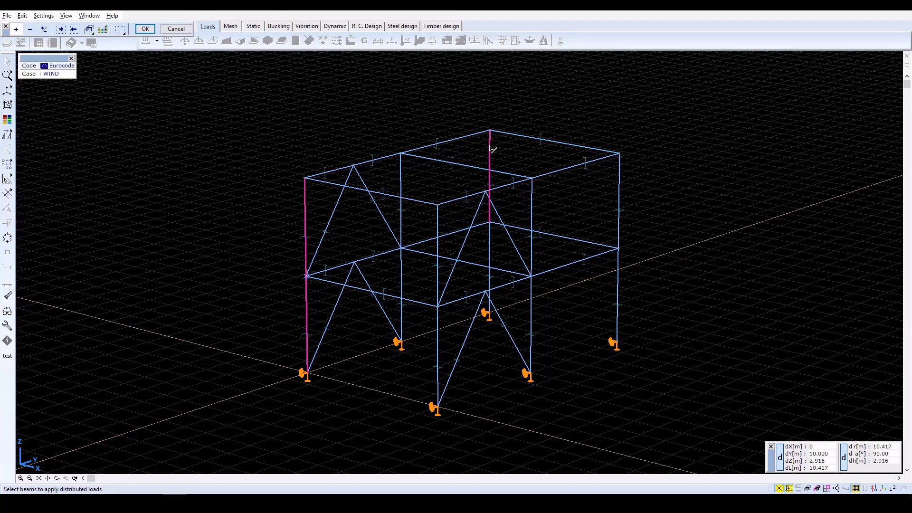
left_click(490, 240)
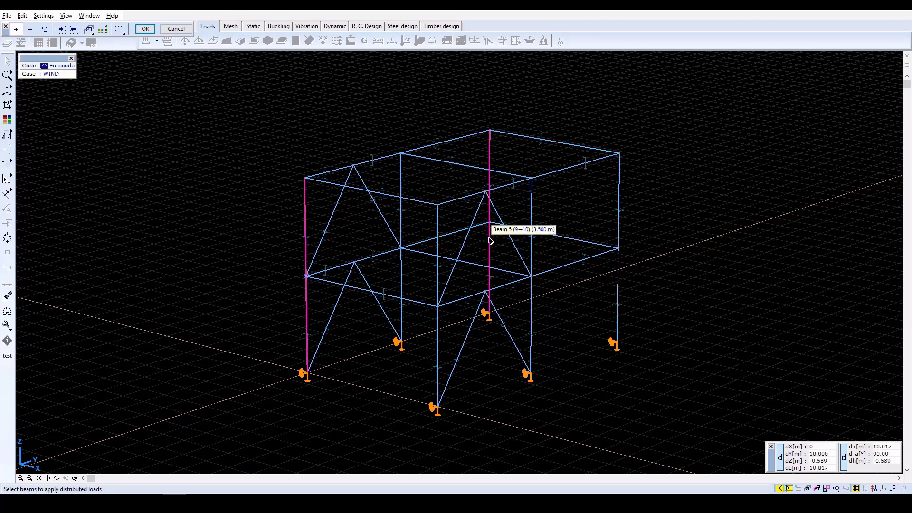
left_click(145, 29)
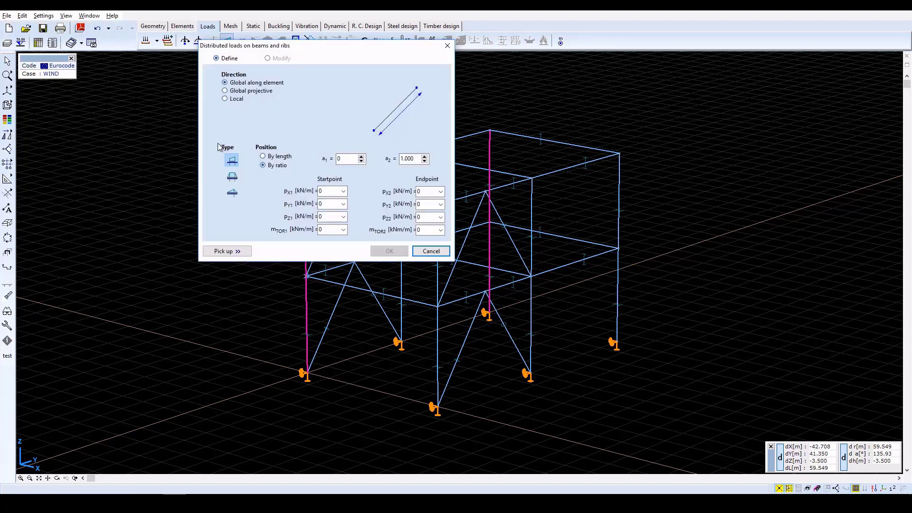
left_click(331, 192)
type("6")
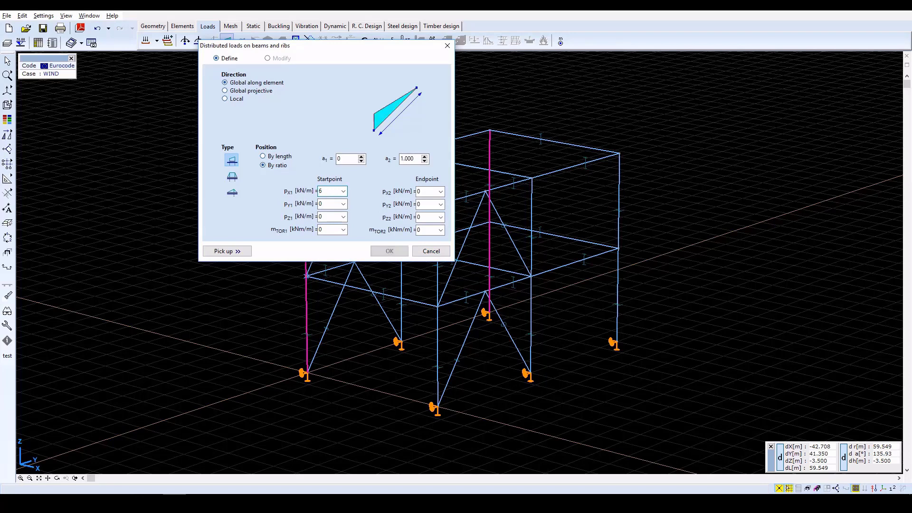
key("Tab")
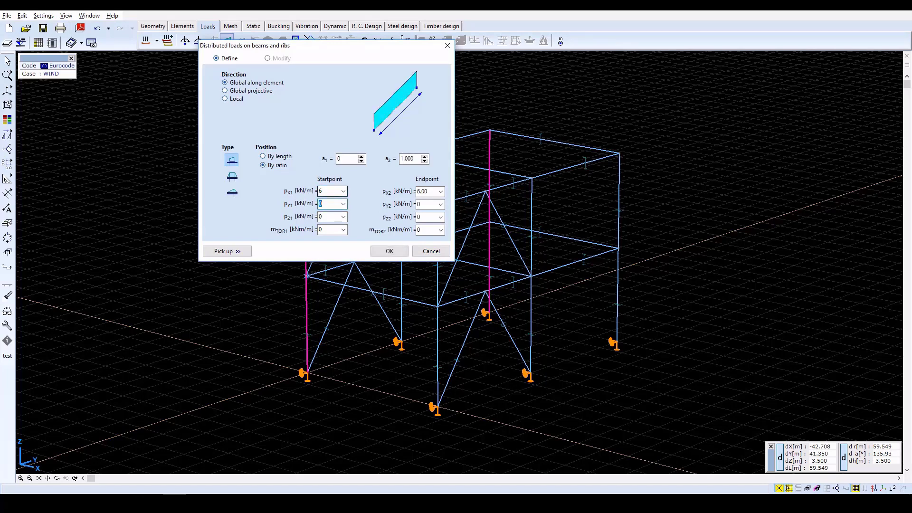
left_click(376, 250)
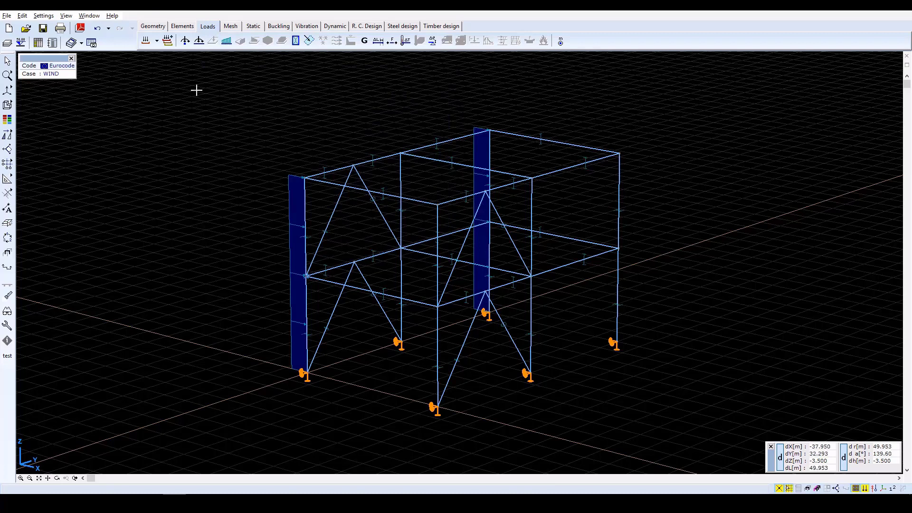
Step: Apply a uniform 12 kN/m distributed load in global X along both storeys of the windward face's middle column
left_click(226, 43)
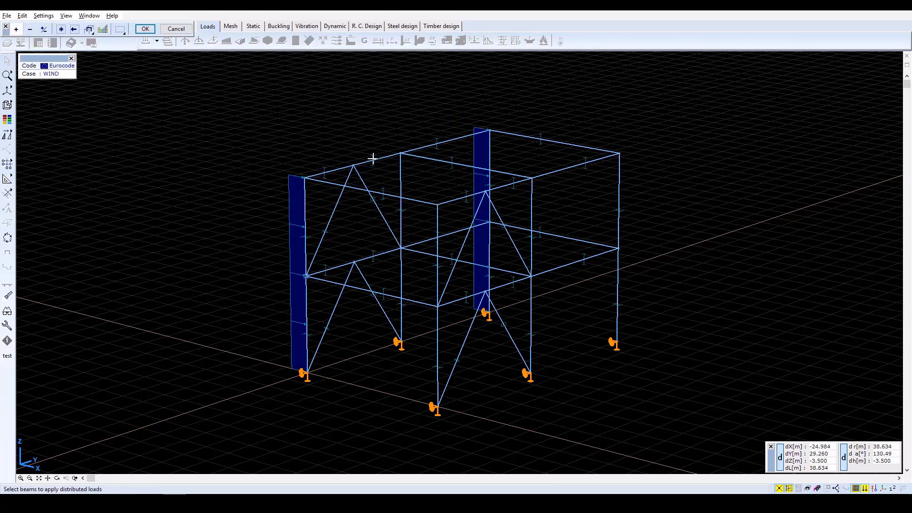
left_click(401, 176)
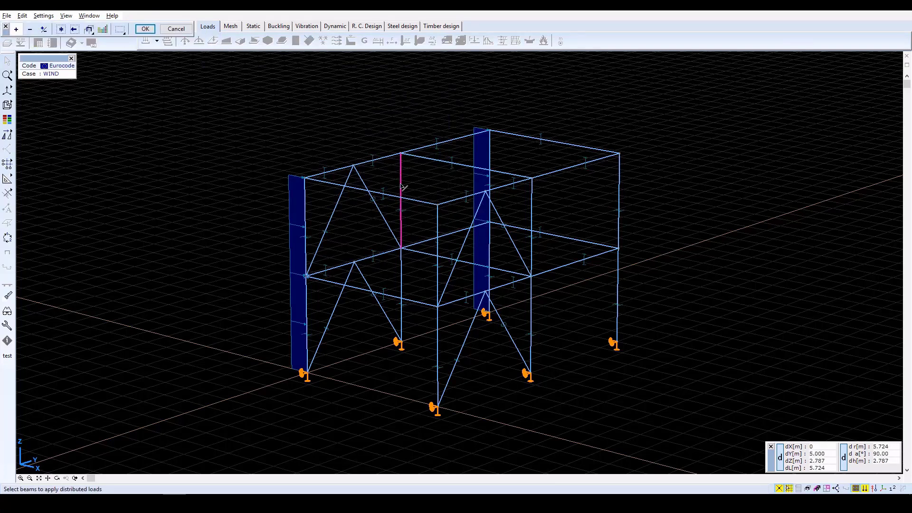
left_click(401, 266)
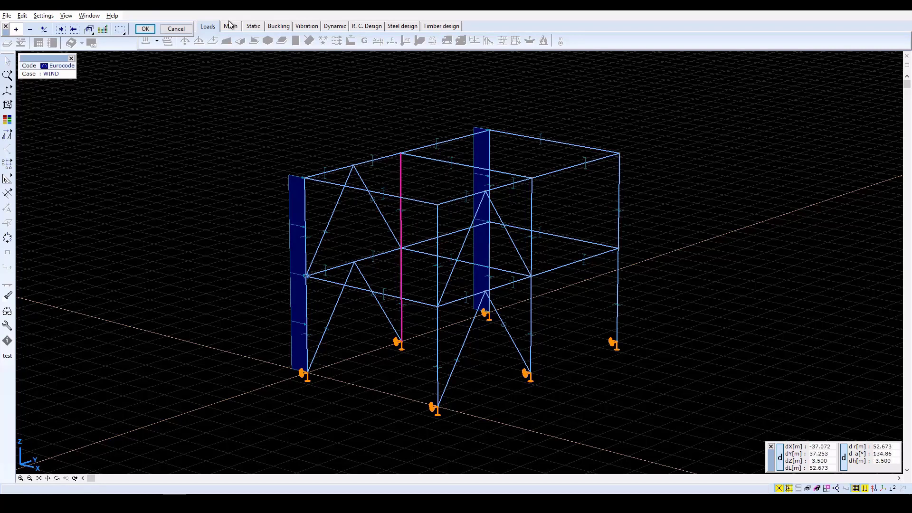
left_click(147, 31)
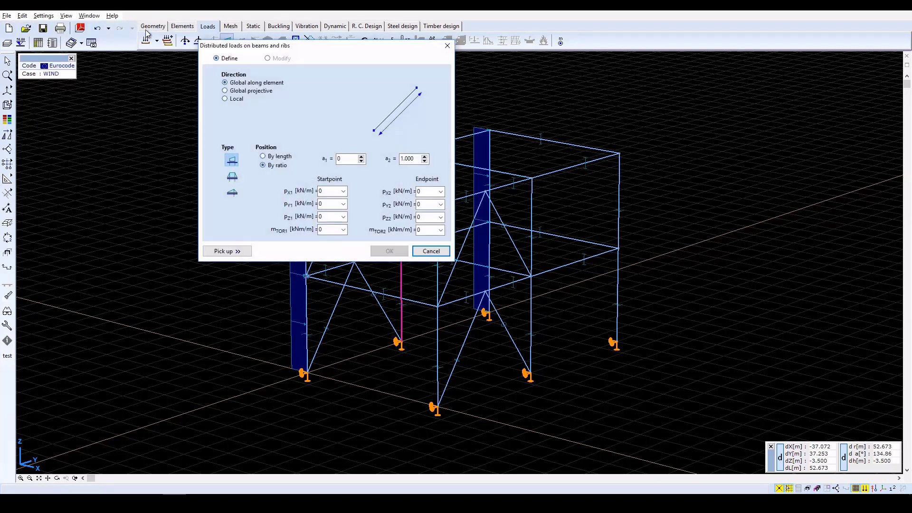
double_click(332, 191)
type("12")
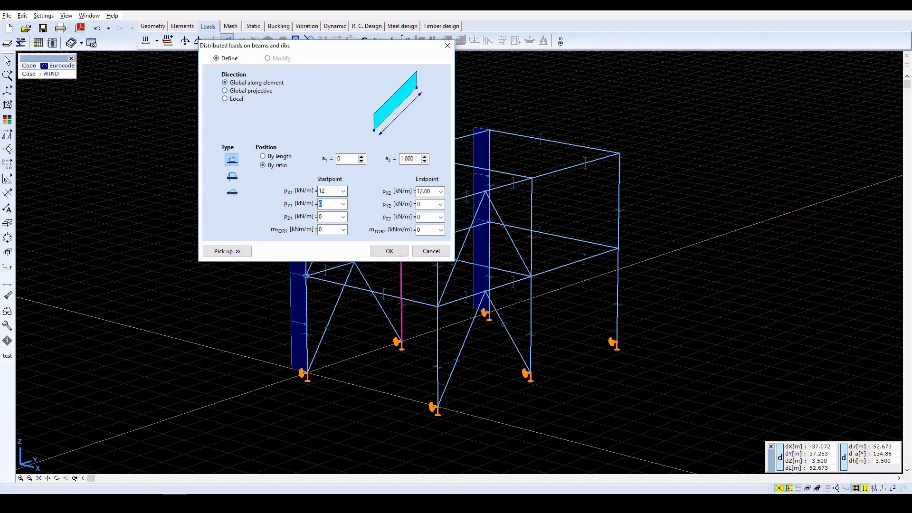
key("Tab")
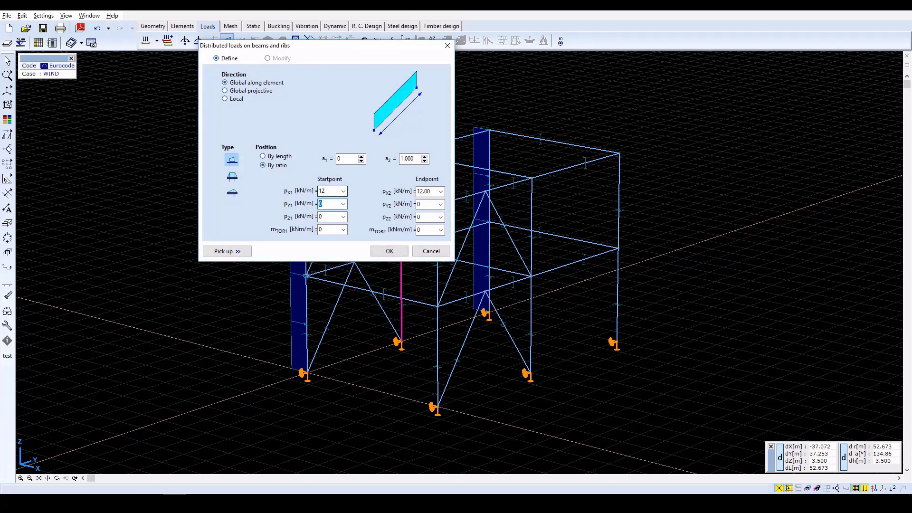
left_click(389, 251)
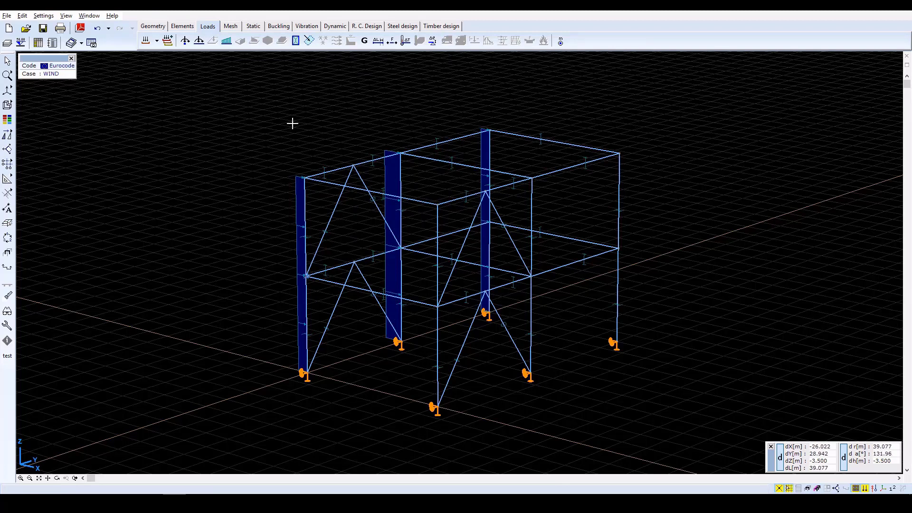
Step: Add a custom ULS load combination by load cases with factor 1.5 for both LIVE LOAD 1 and WIND
left_click(168, 42)
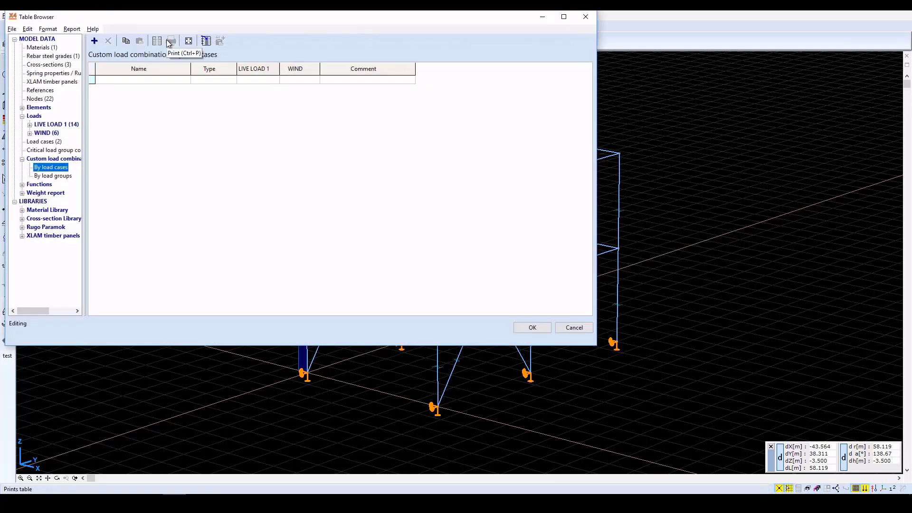
left_click(94, 41)
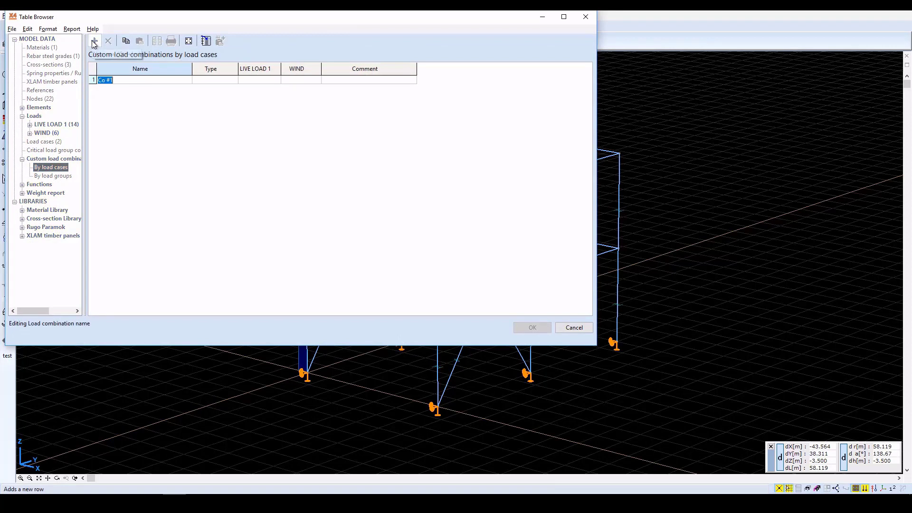
key("Return")
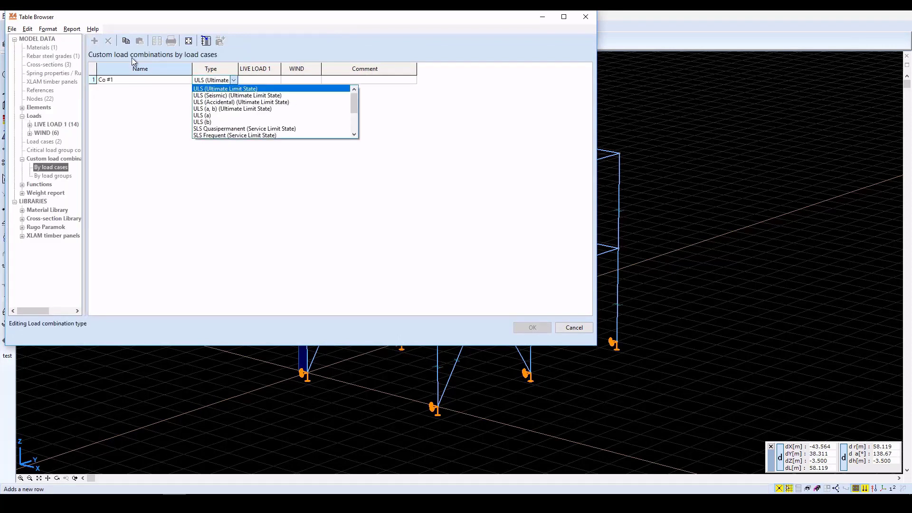
left_click(222, 84)
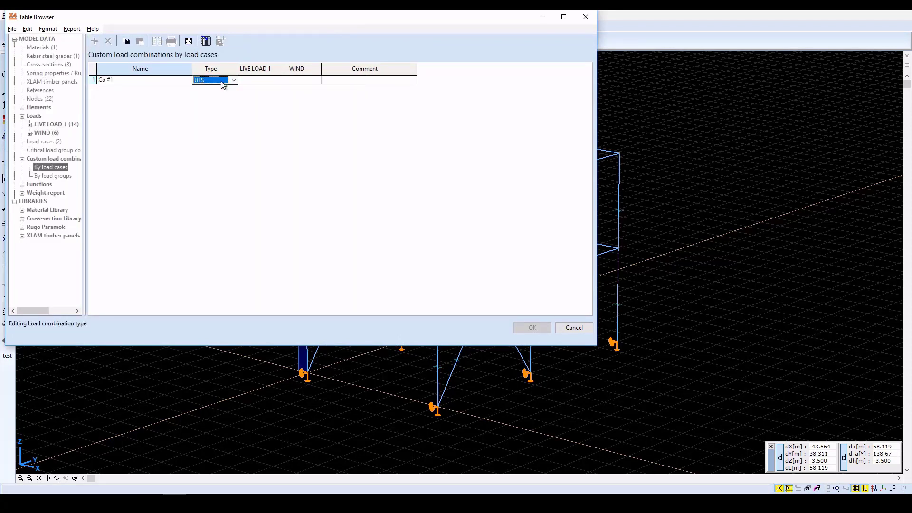
key("Return")
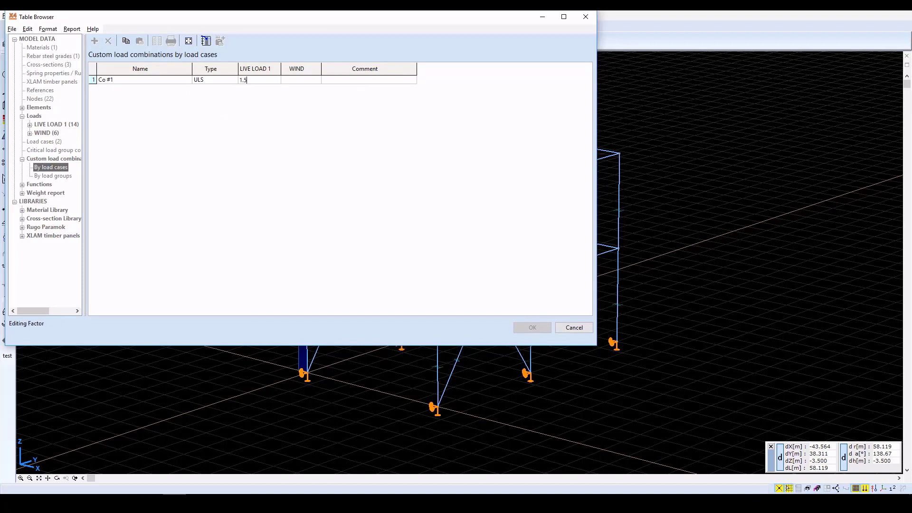
key("Return")
type("1.5")
key("Return")
left_click(223, 80)
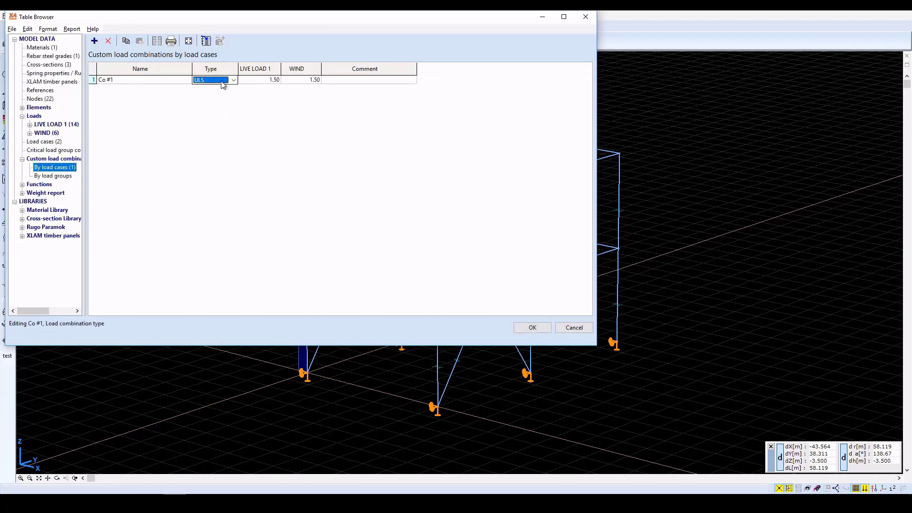
left_click(523, 326)
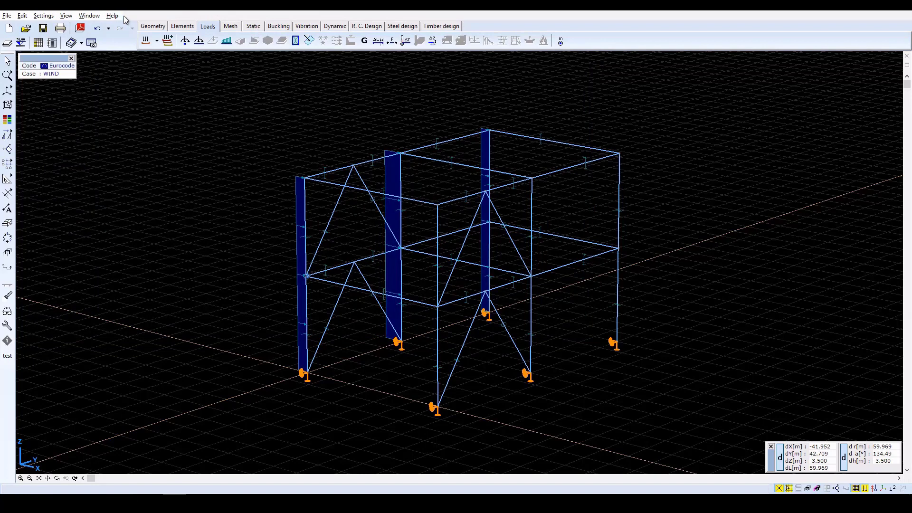
Step: Turn off the display of cross-section shapes and all load symbols in the model view
left_click(8, 315)
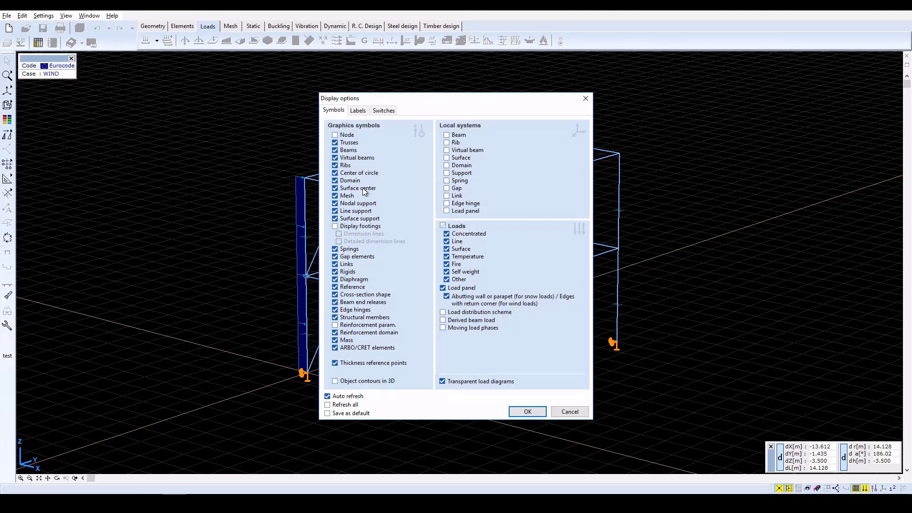
left_click(336, 296)
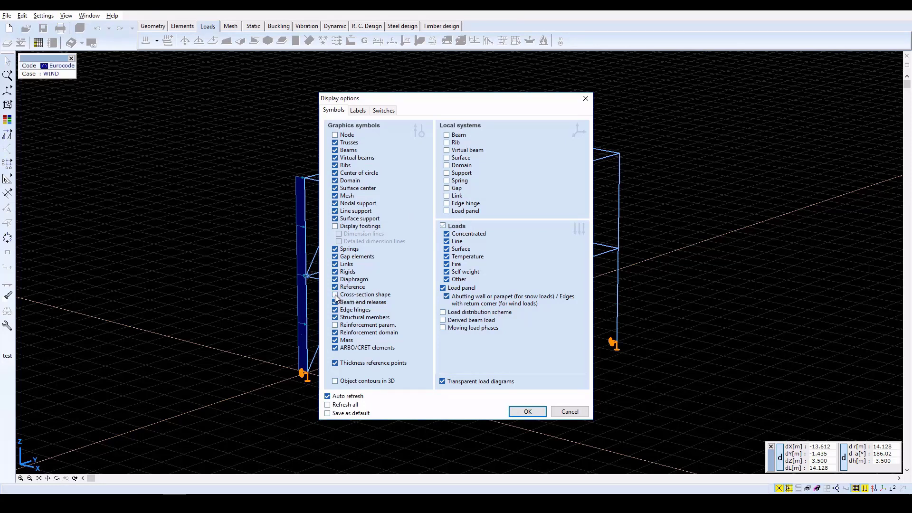
left_click(444, 226)
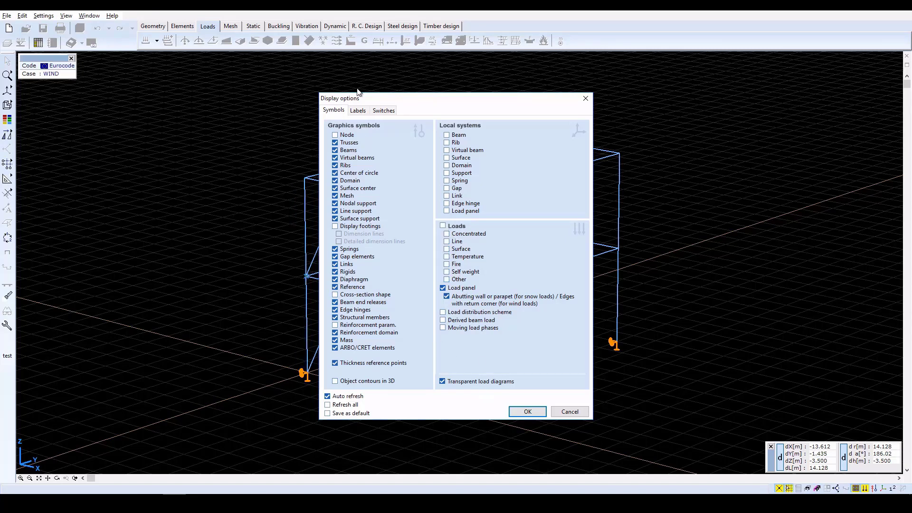
left_click(360, 115)
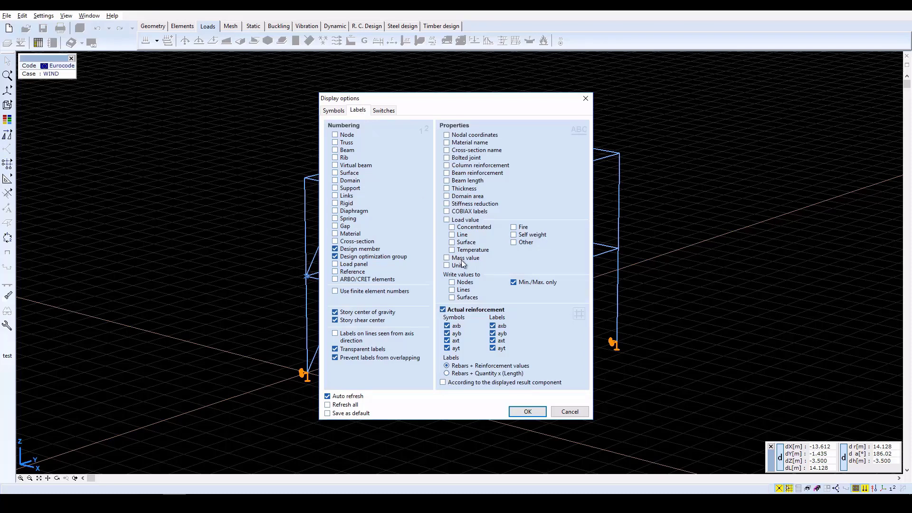
left_click(528, 412)
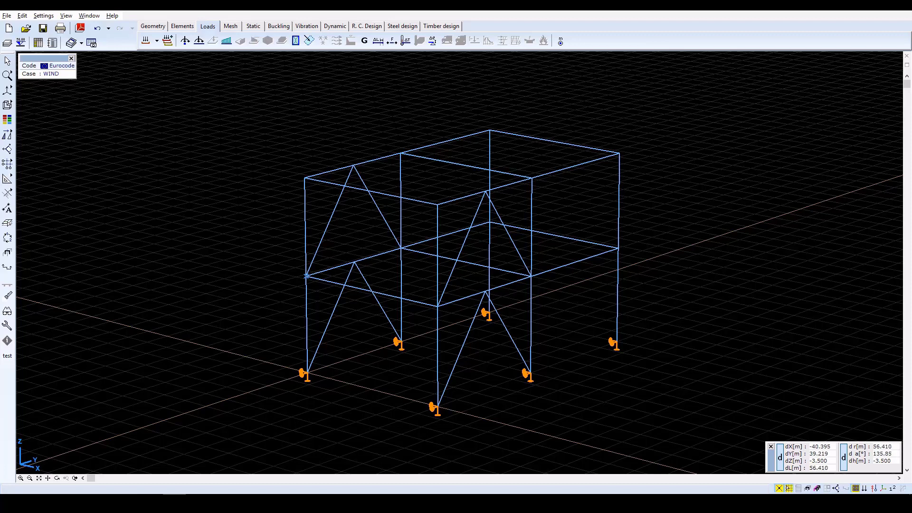
Step: Run the linear static analysis of the frame and check its statistics before closing the report
left_click(256, 26)
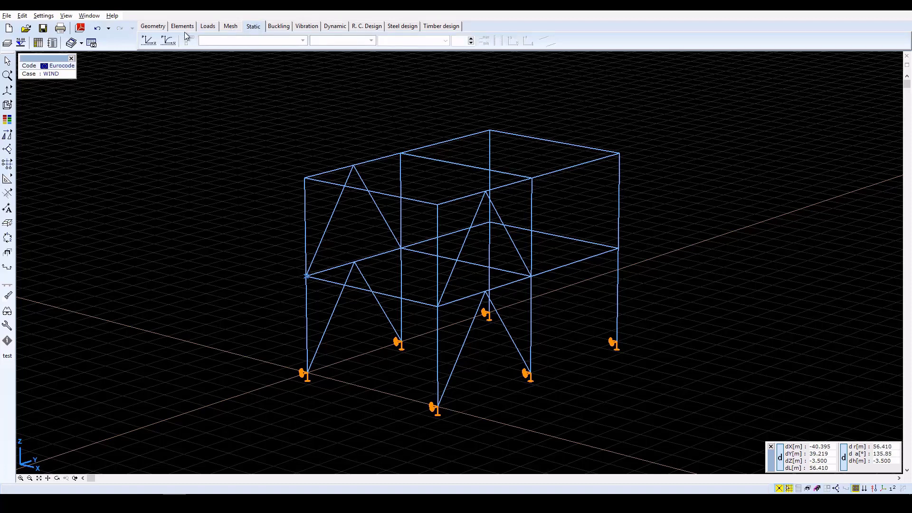
left_click(150, 41)
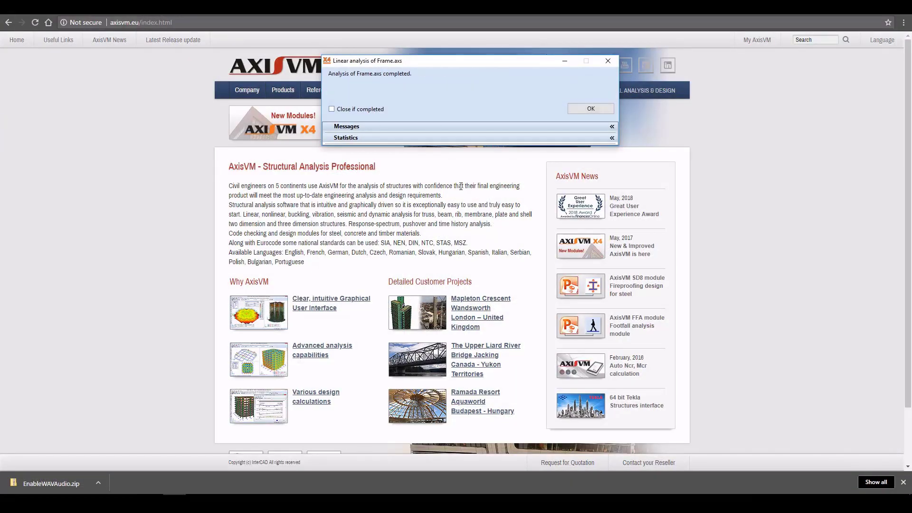
left_click(611, 138)
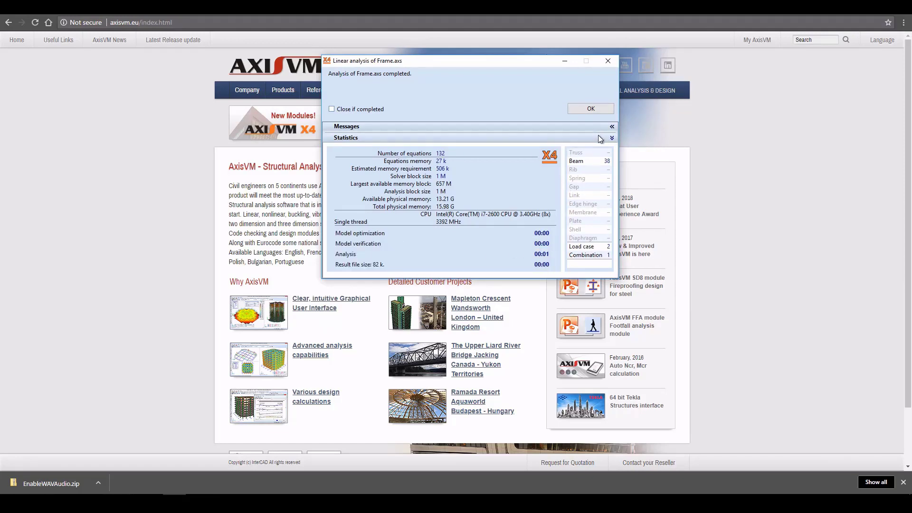
left_click(590, 108)
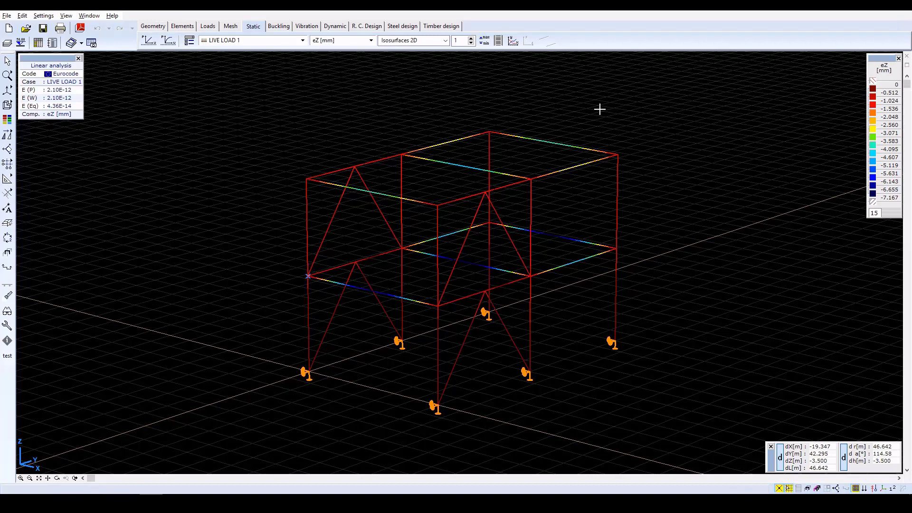
Step: Display the vertical displacement eZ for the combination Co.#1 (ULS) as a Diagram
left_click(301, 41)
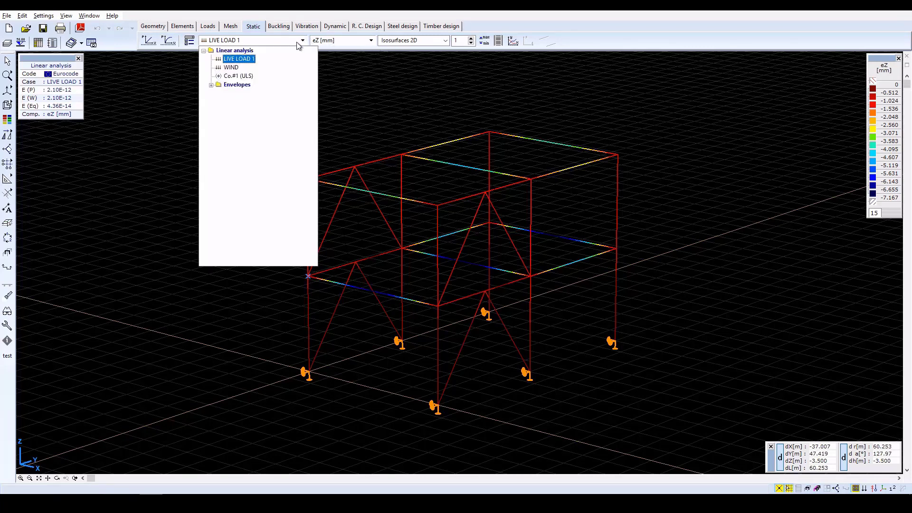
left_click(238, 76)
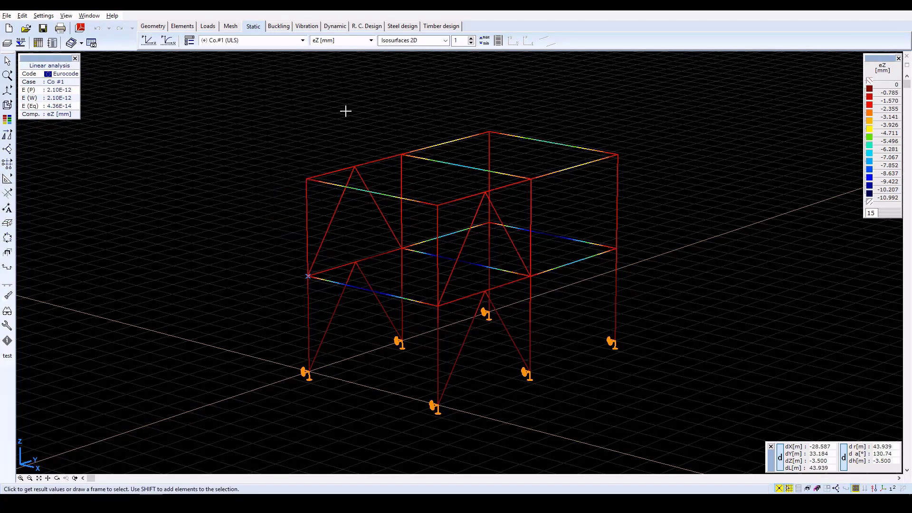
left_click(401, 43)
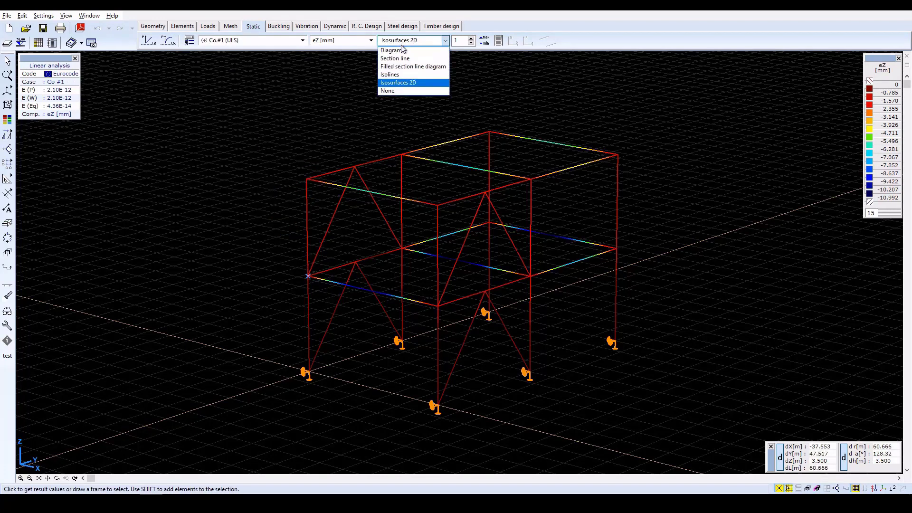
left_click(402, 50)
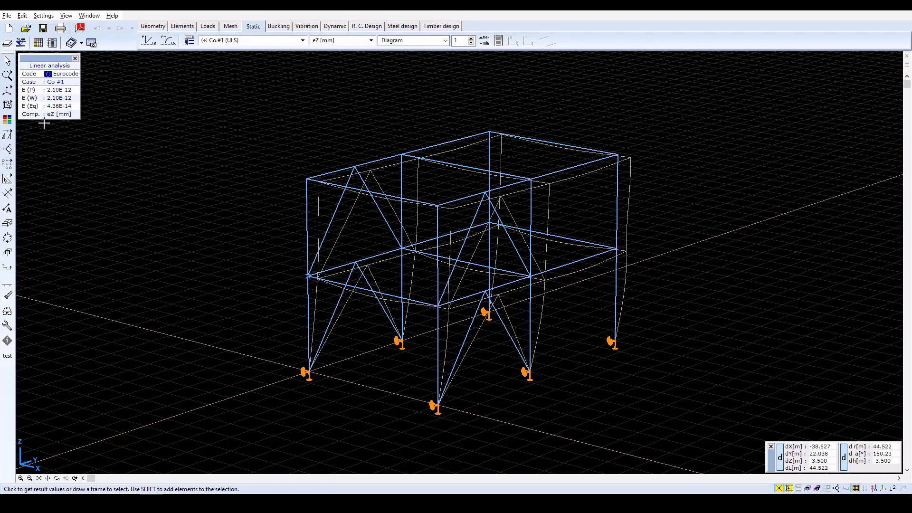
Step: Create a new part named 1 in the front view, containing all members and supports of the frame on the positive X side
mouse_move(14, 135)
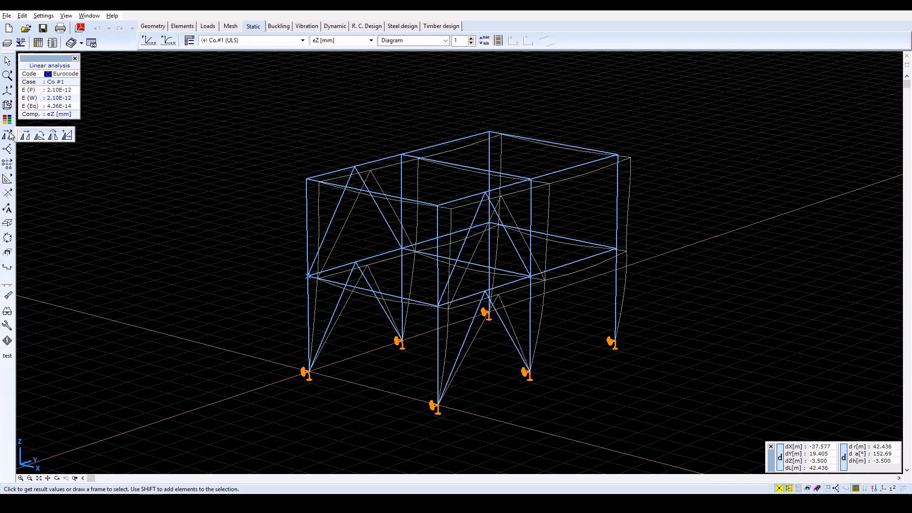
mouse_move(10, 92)
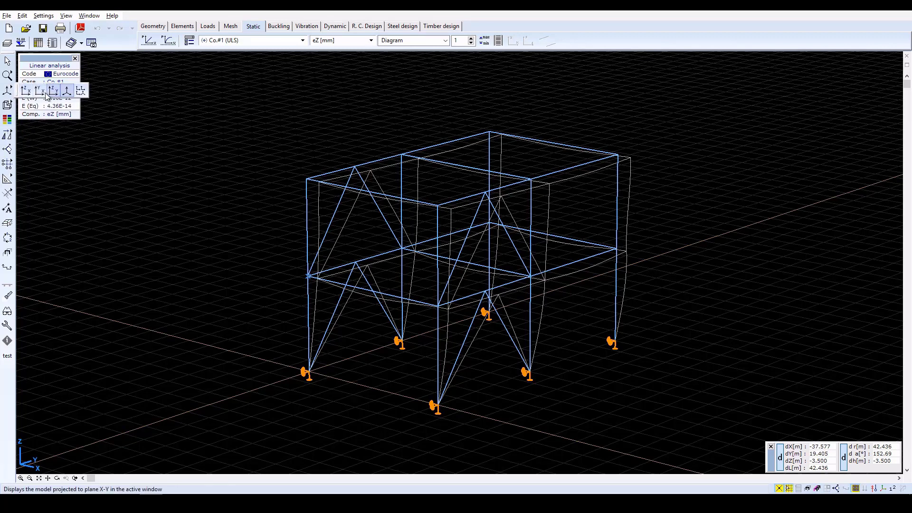
left_click(26, 92)
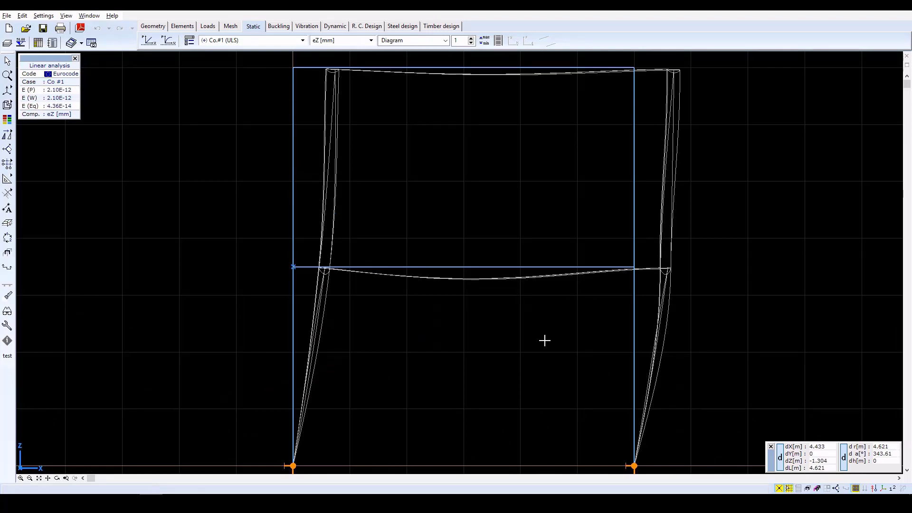
scroll(544, 340, "down", 2)
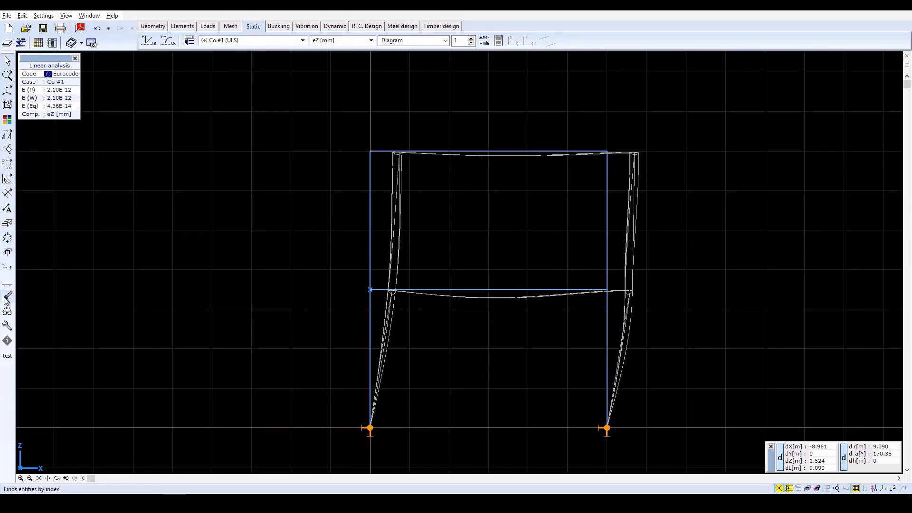
left_click(7, 256)
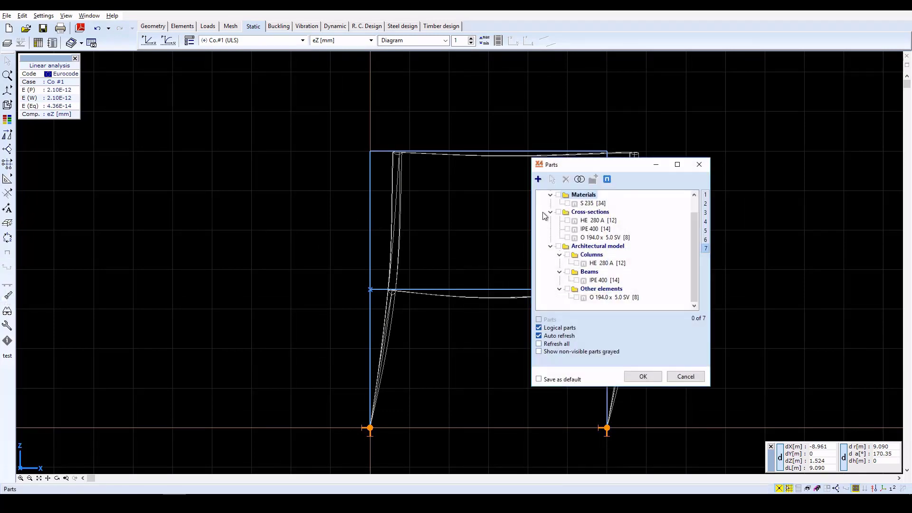
left_click(539, 183)
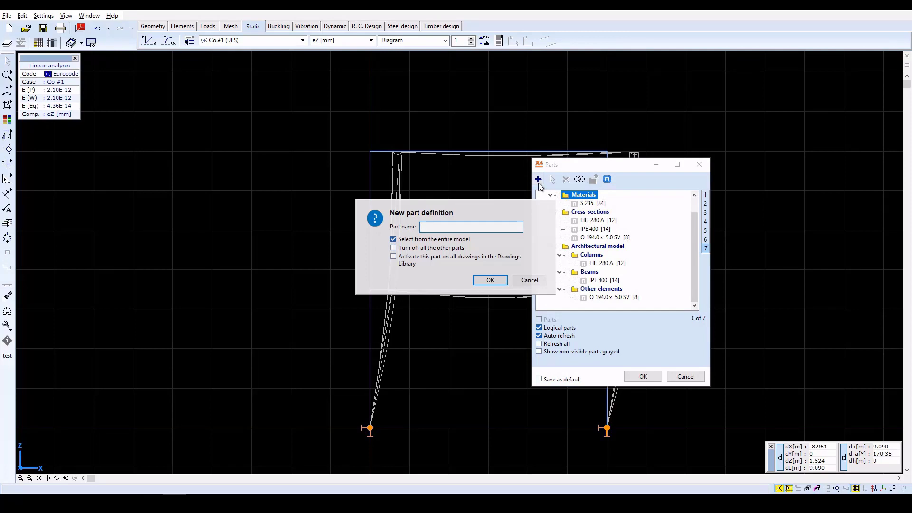
type("1")
left_click(497, 281)
left_click_drag(496, 279, 350, 321)
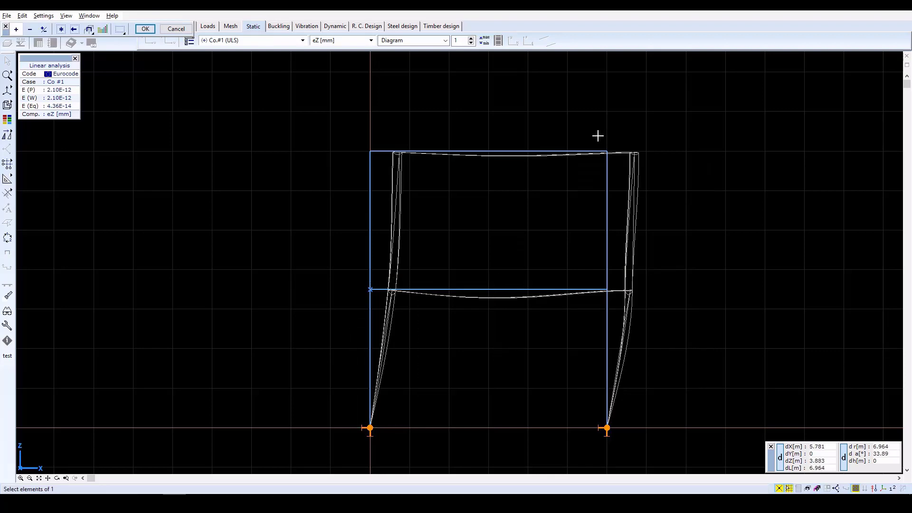
left_click_drag(598, 136, 618, 442)
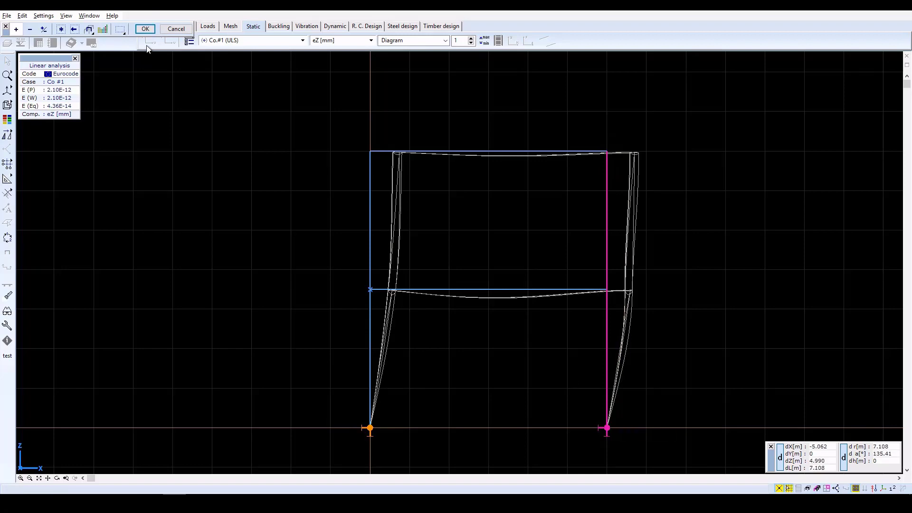
left_click(148, 27)
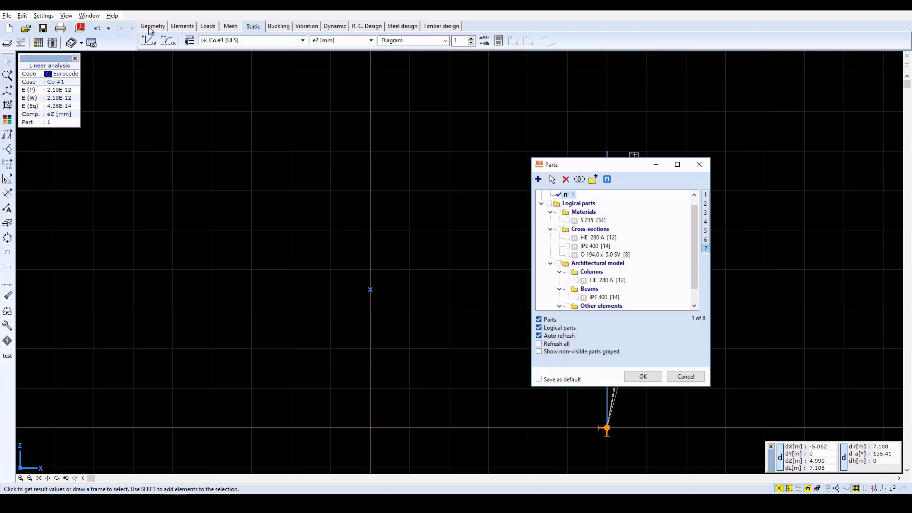
left_click(644, 376)
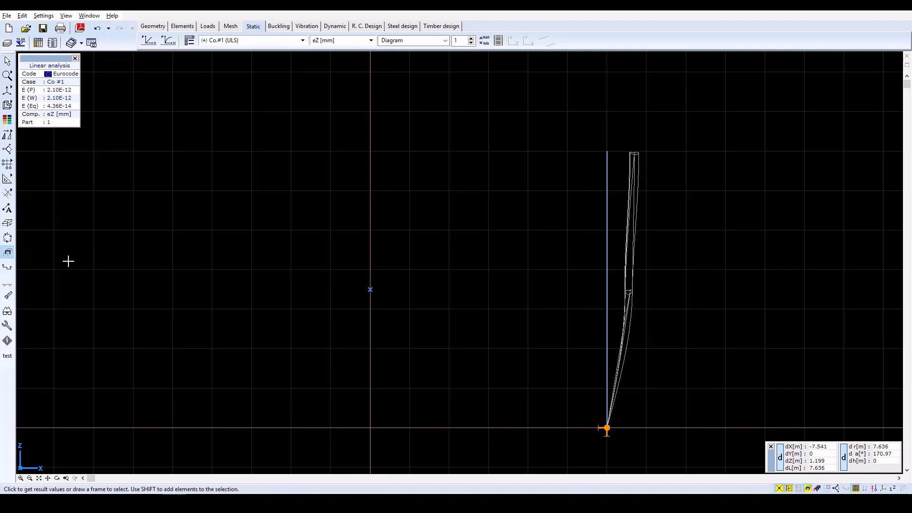
Step: Show part 1 in the Y-Z side view and write the eZ result values to lines
left_click(67, 479)
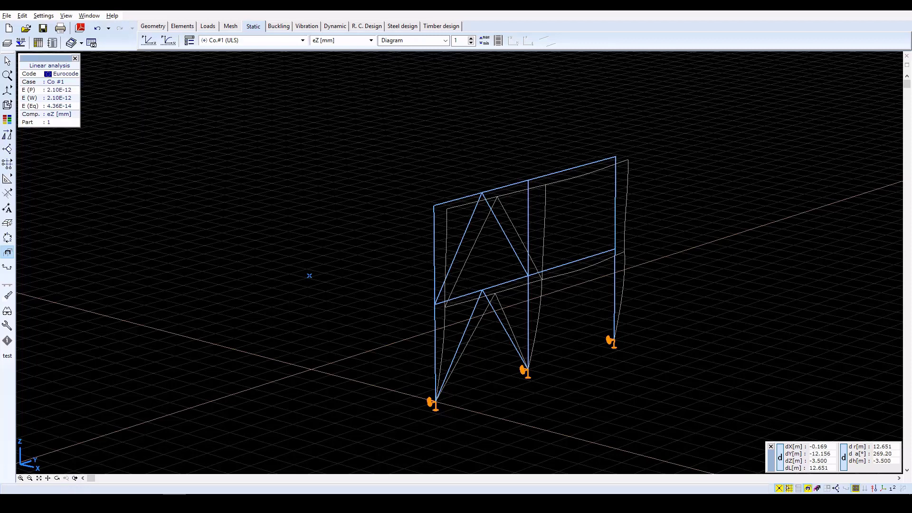
mouse_move(7, 89)
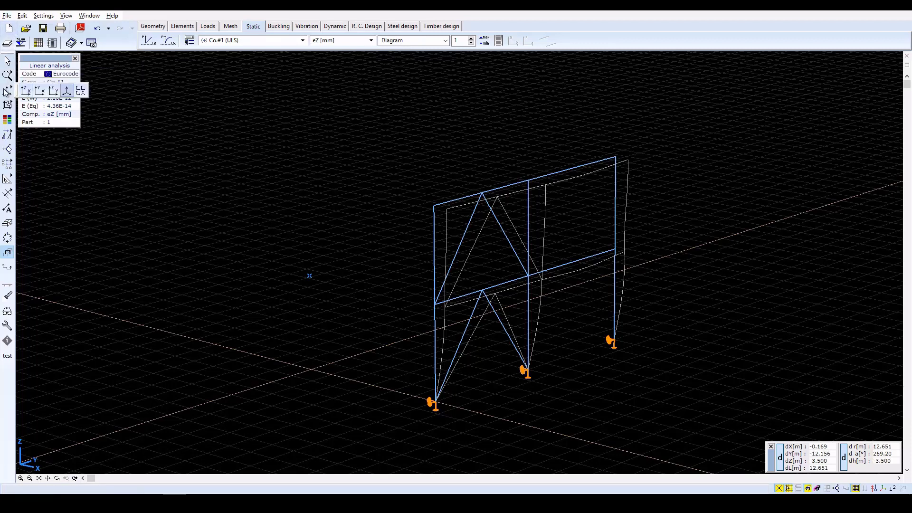
left_click(53, 90)
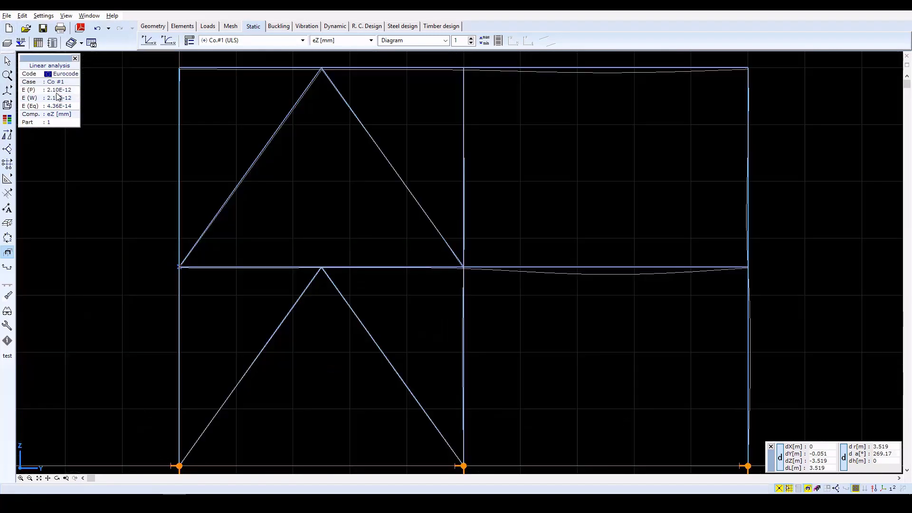
scroll(448, 243, "down", 2)
scroll(448, 244, "up", 1)
right_click(448, 243)
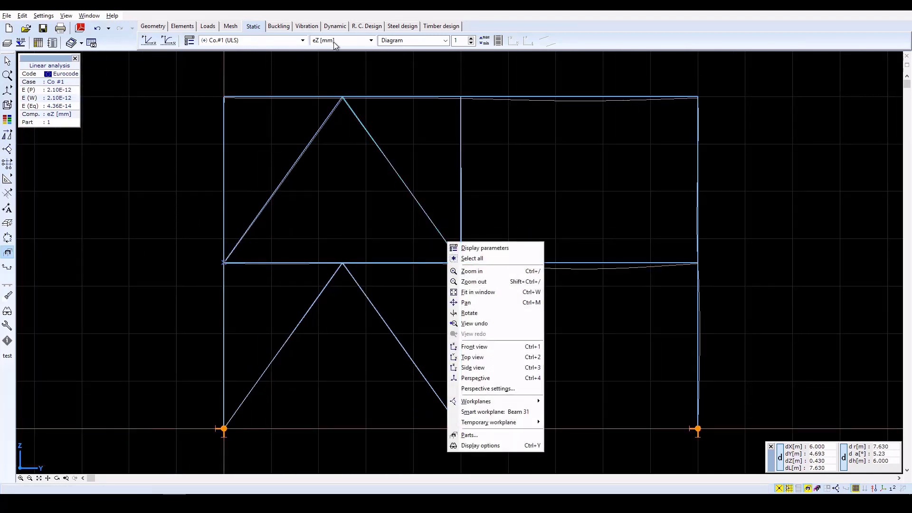
left_click(190, 41)
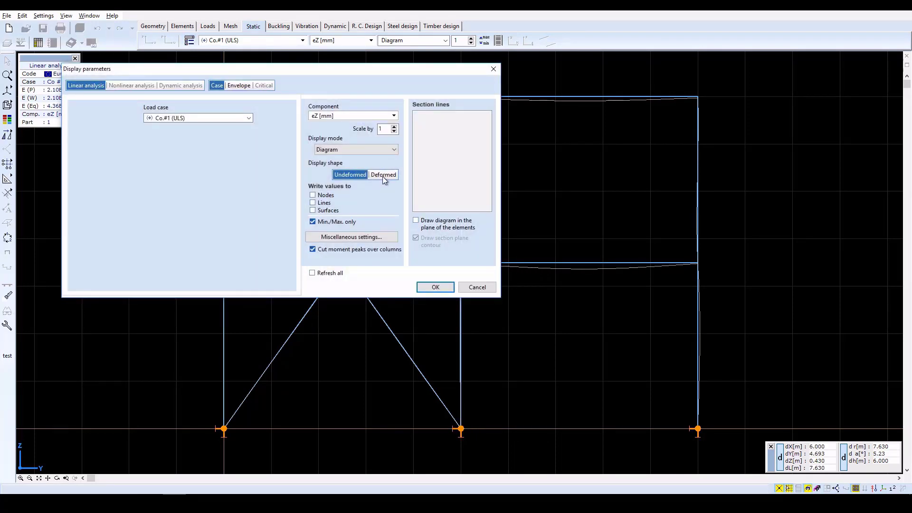
left_click(325, 205)
left_click(435, 288)
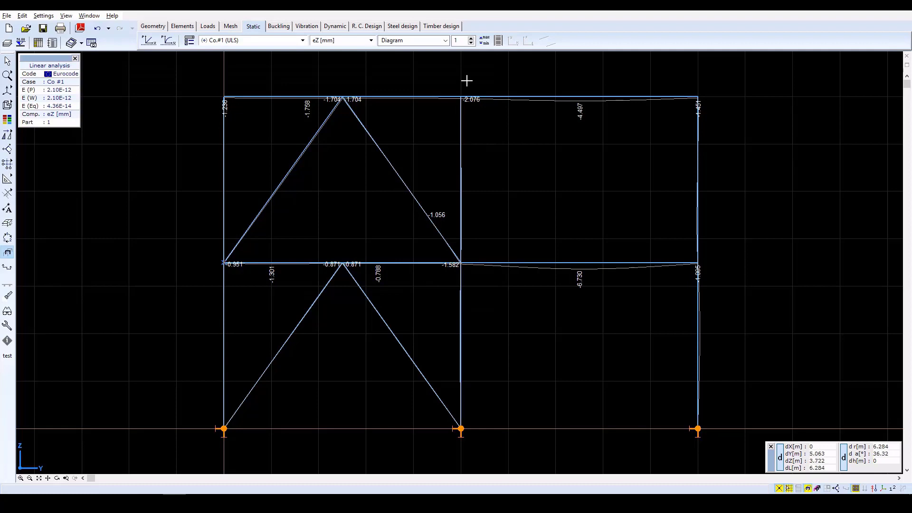
Step: Examine the minimum and maximum eZ displacements of the displayed frame using model extremes
left_click(484, 43)
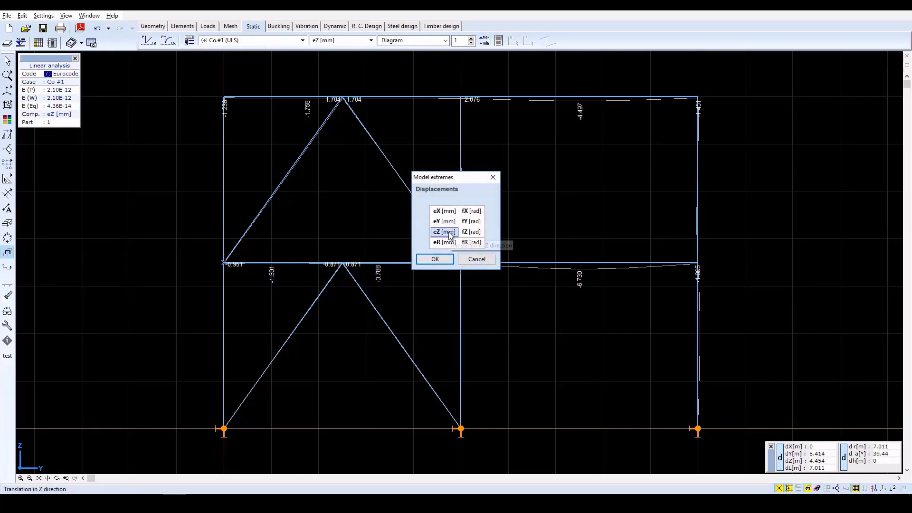
left_click(441, 261)
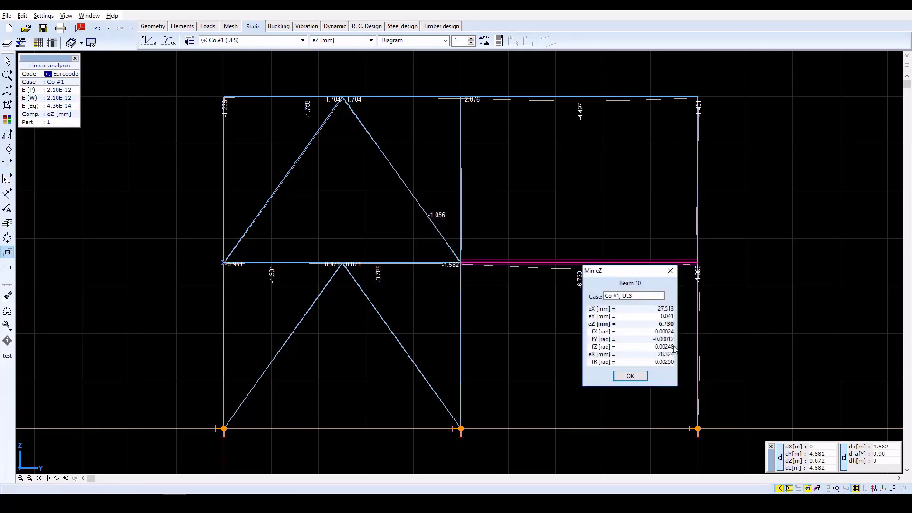
left_click(630, 376)
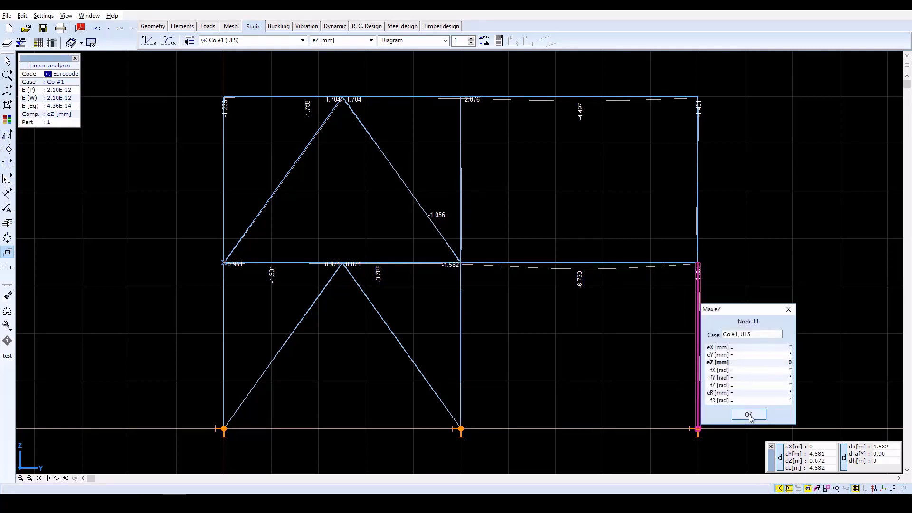
left_click(749, 415)
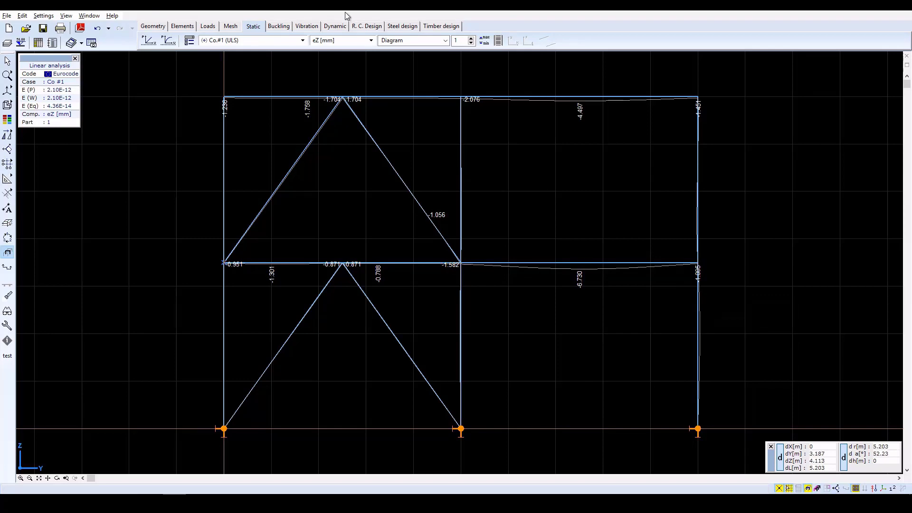
Step: Review the beam internal force diagrams of axial force Nx and bending moment My for the displayed frame
left_click(372, 41)
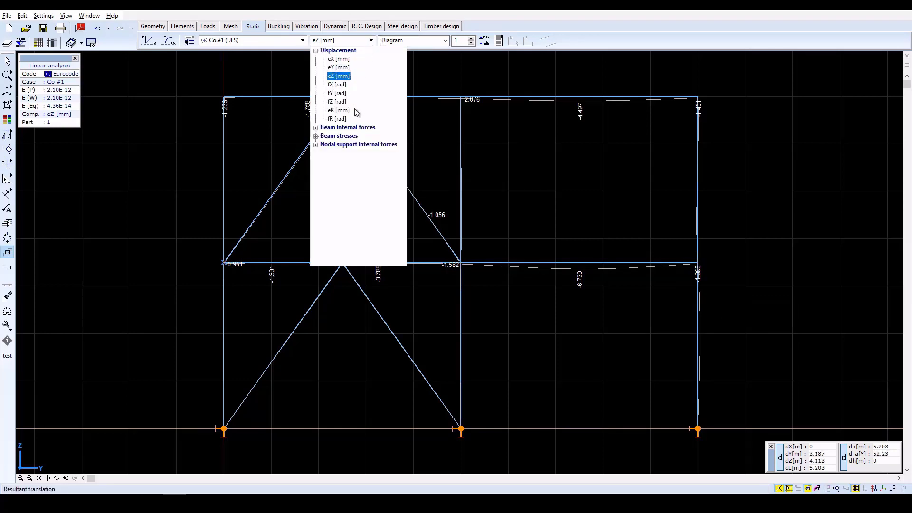
left_click(359, 129)
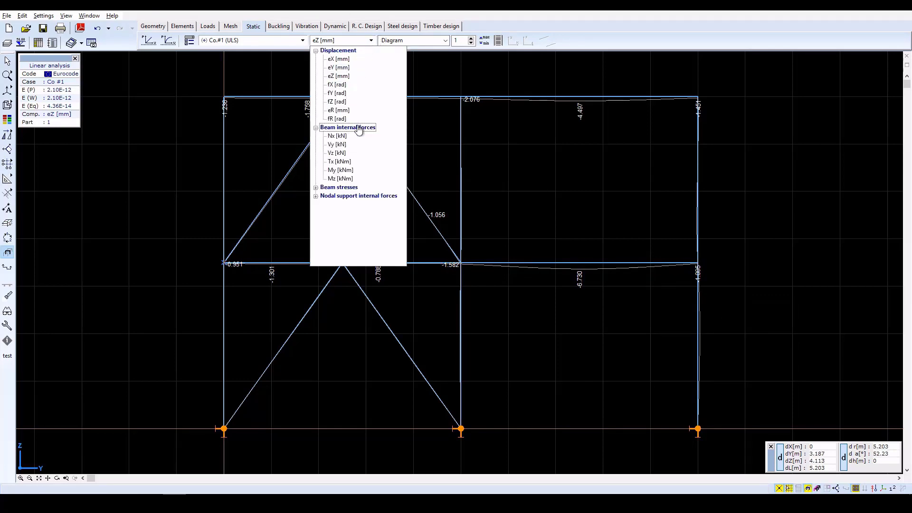
left_click(339, 136)
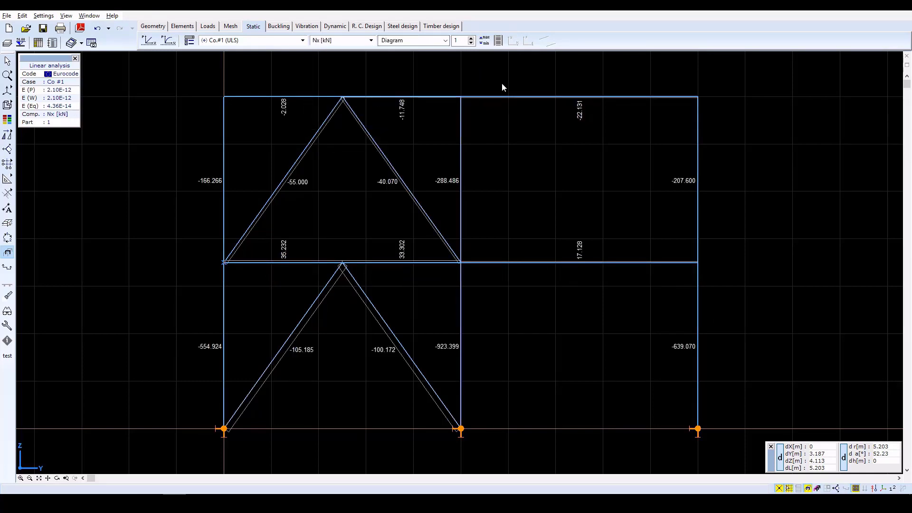
left_click(357, 42)
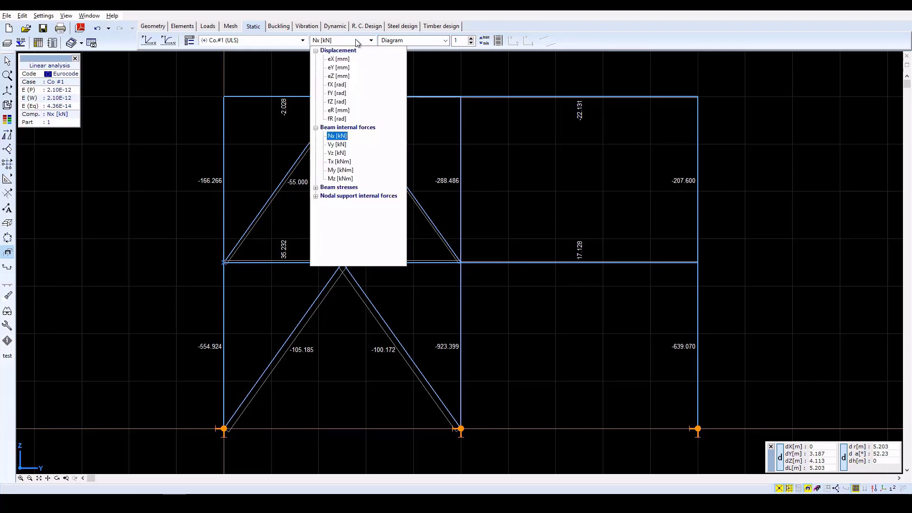
left_click(335, 171)
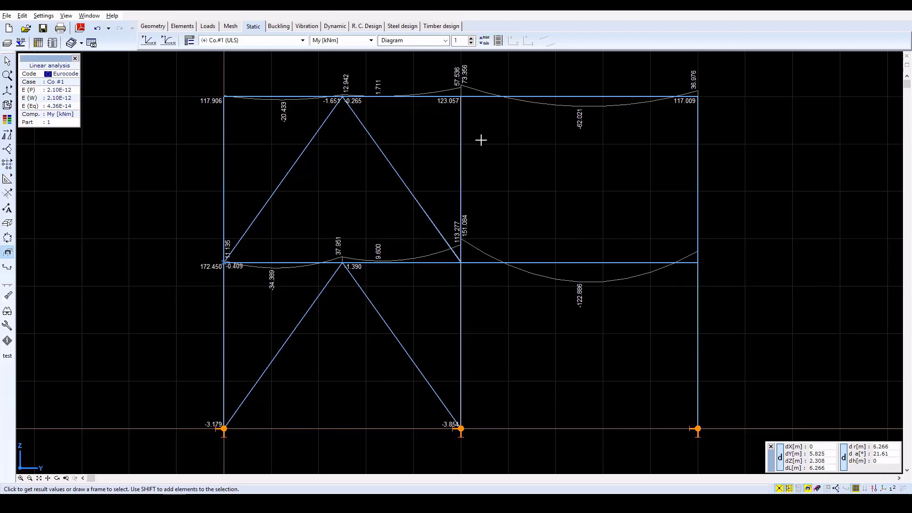
Step: Display the nodal support reaction Rz for Co.#1 (ULS) and write its values to nodes
left_click(343, 42)
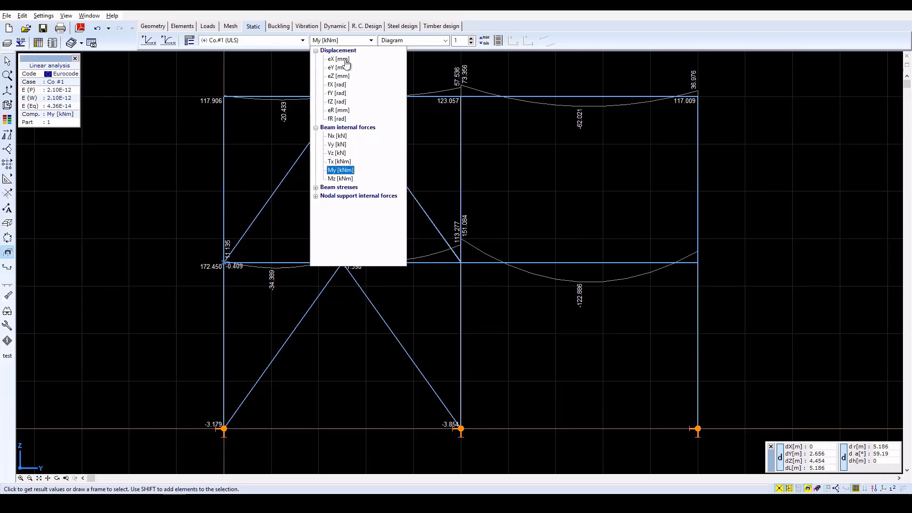
left_click(357, 197)
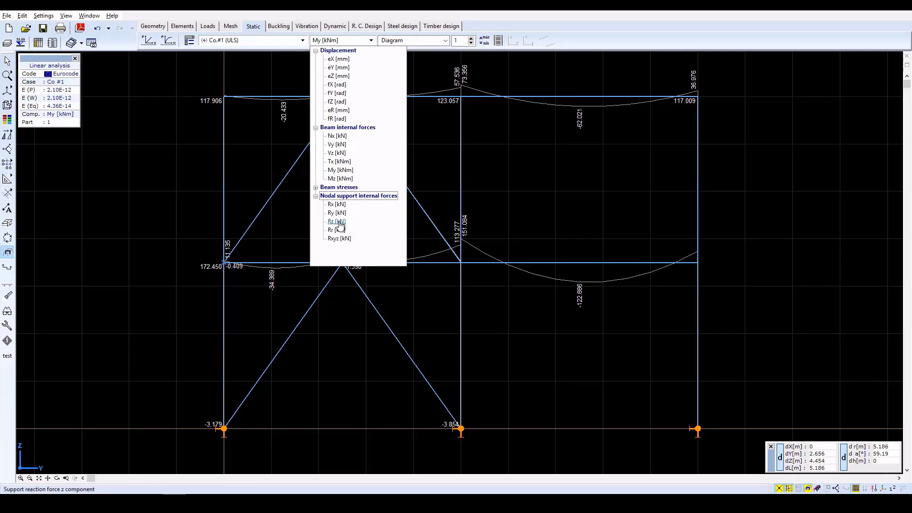
left_click(338, 222)
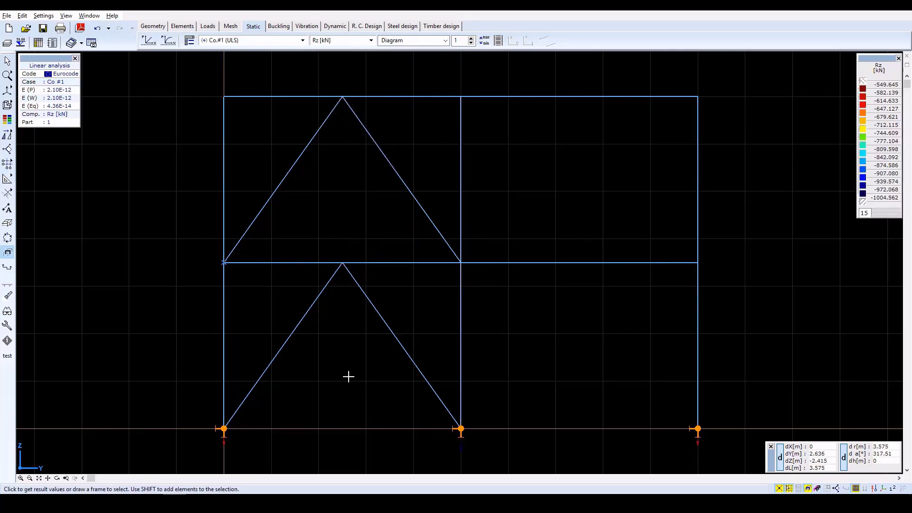
left_click(189, 40)
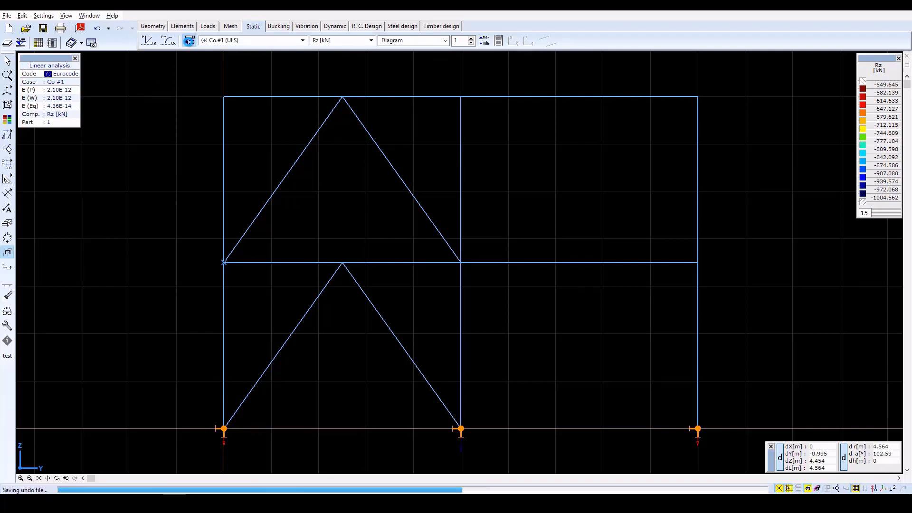
left_click(328, 198)
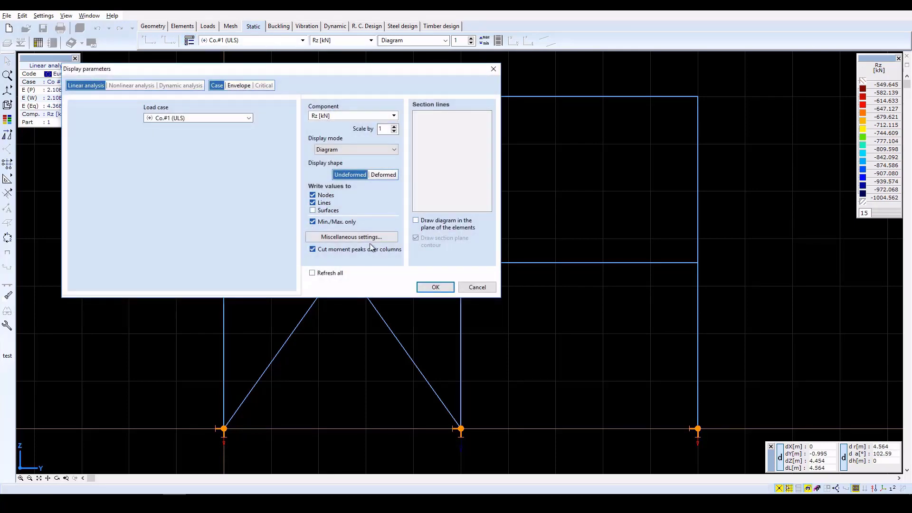
left_click(434, 287)
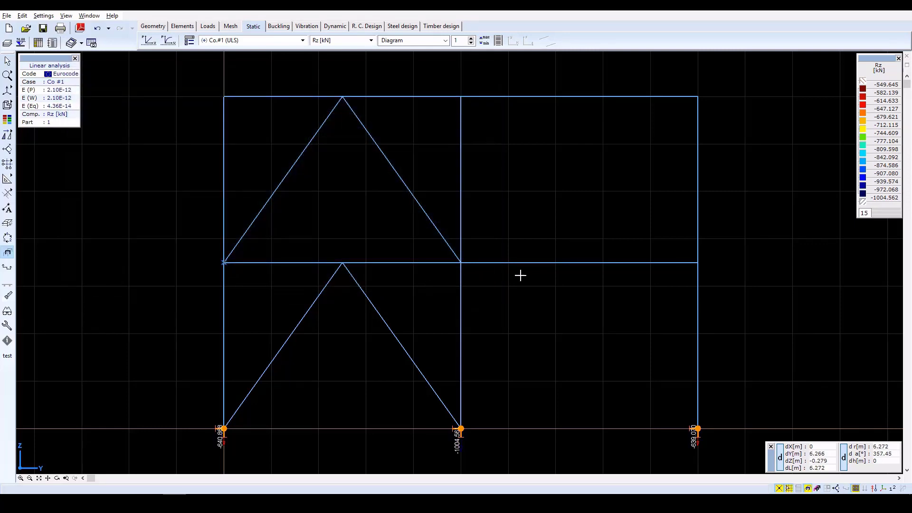